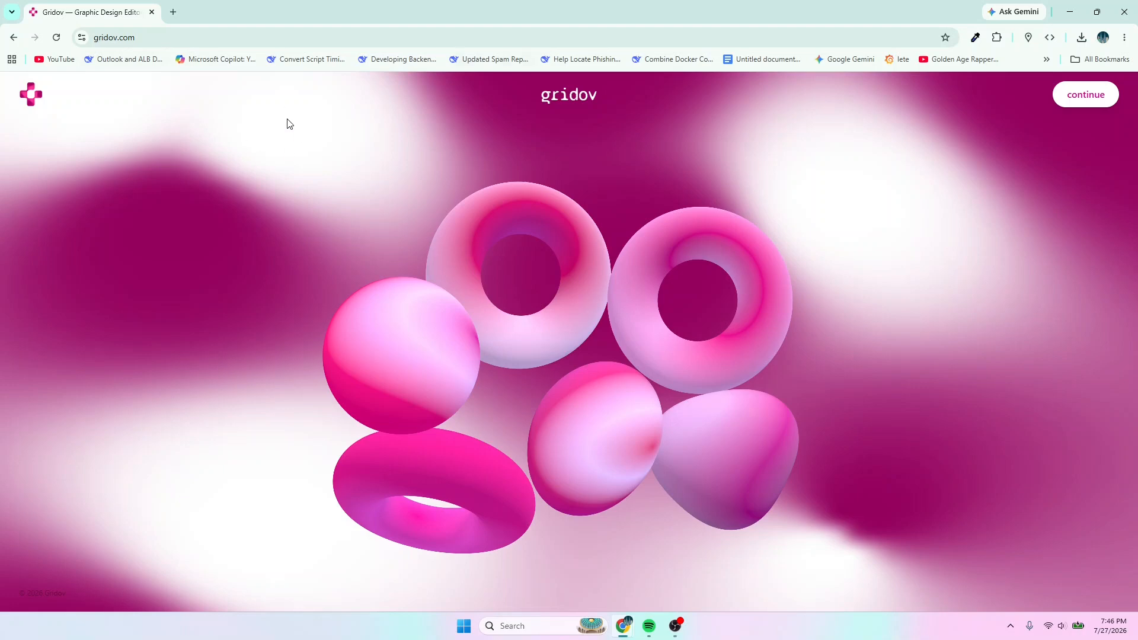
Step: Create a new design from the Instagram Post preset at 1080 × 1080
left_click(1084, 99)
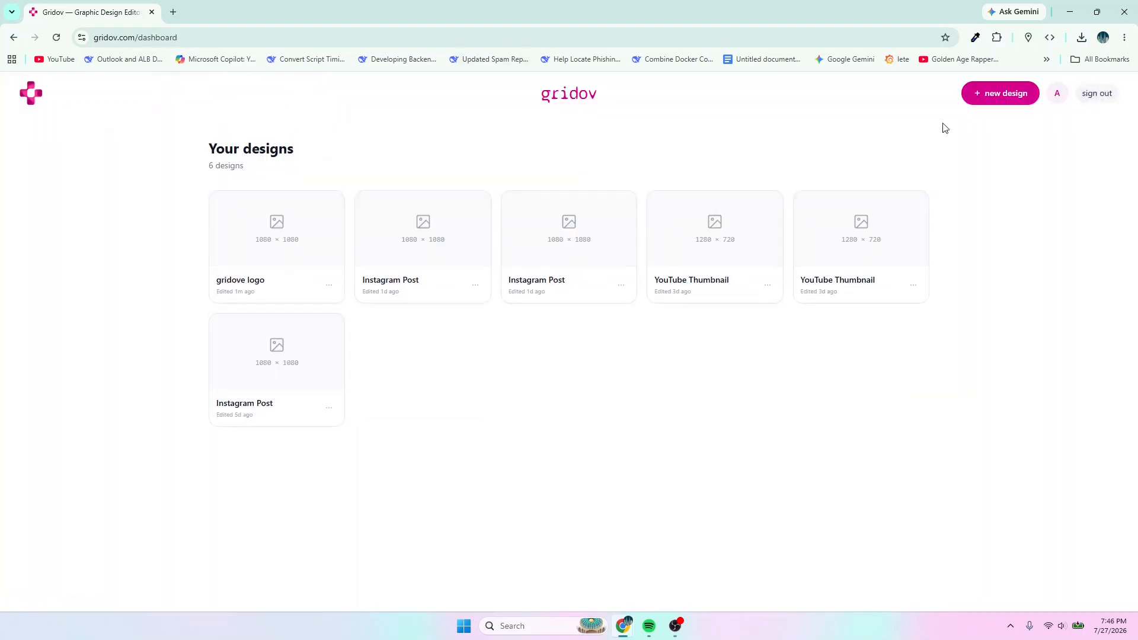
left_click(1004, 102)
scroll(391, 294, "down", 1)
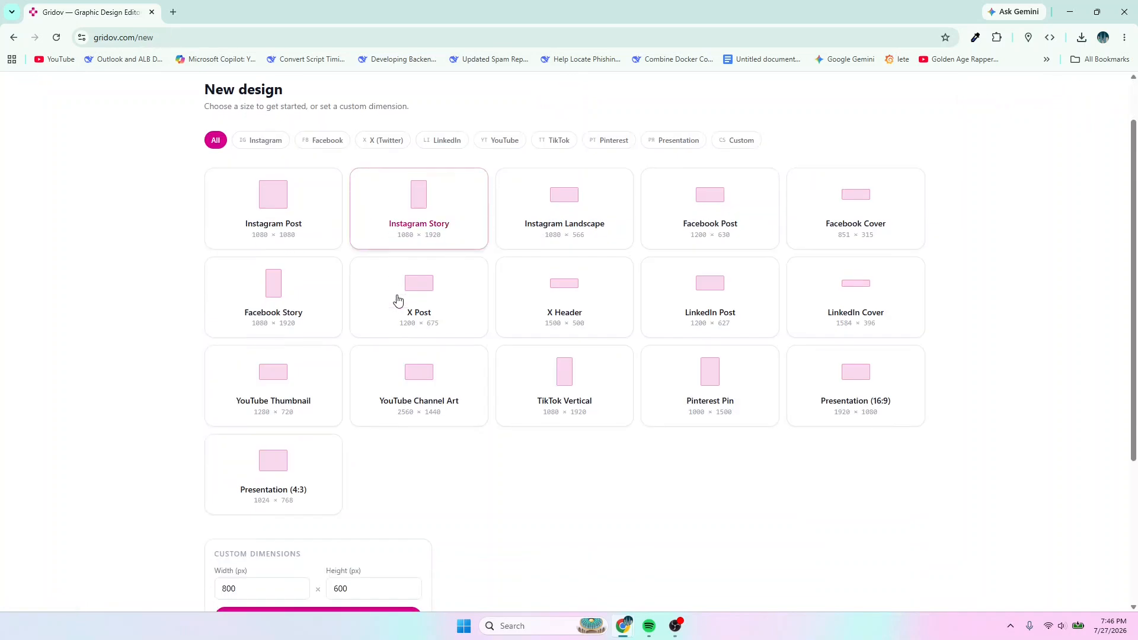
scroll(396, 300, "up", 1)
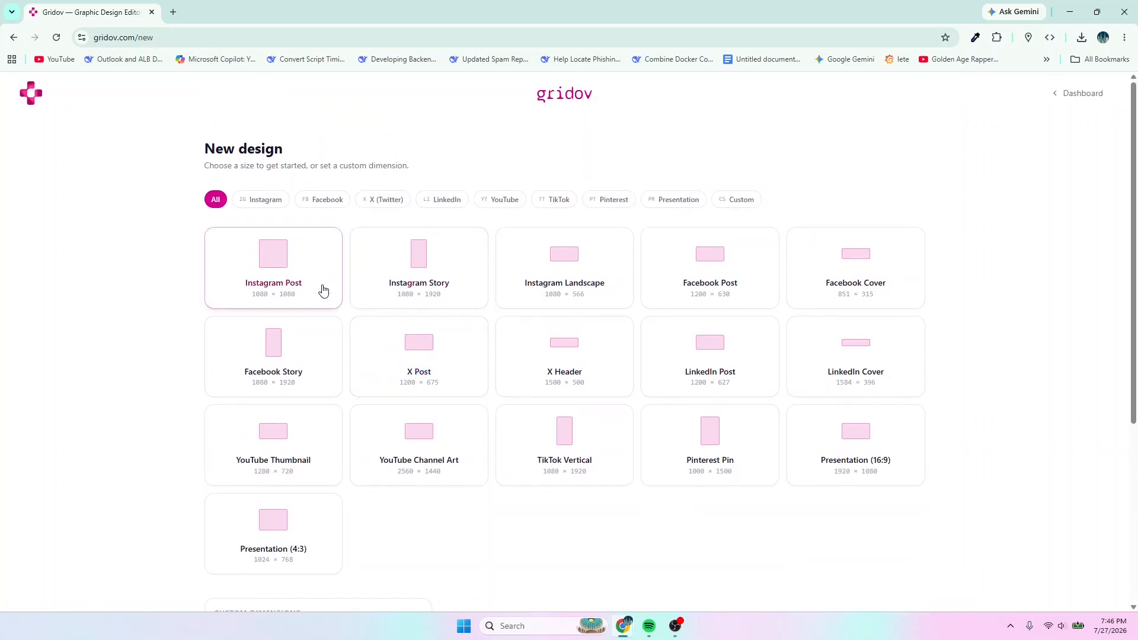
left_click(278, 278)
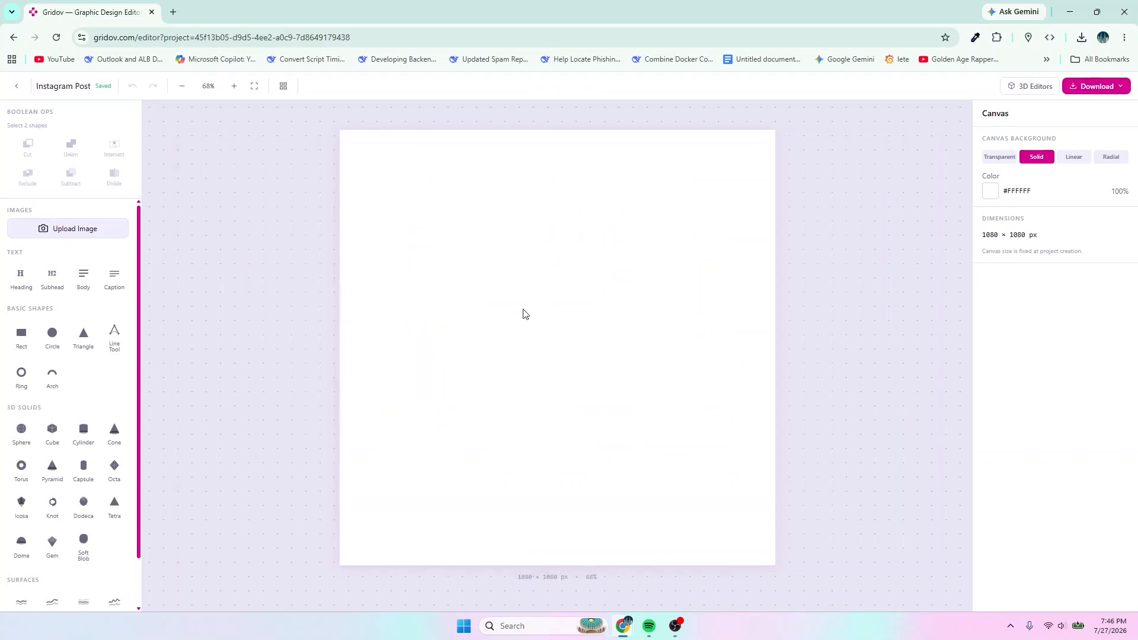
Step: Add a rectangle and enlarge it to about 1483 × 1143 px so that it covers the whole canvas
left_click(23, 340)
left_click_drag(529, 310, 875, 563)
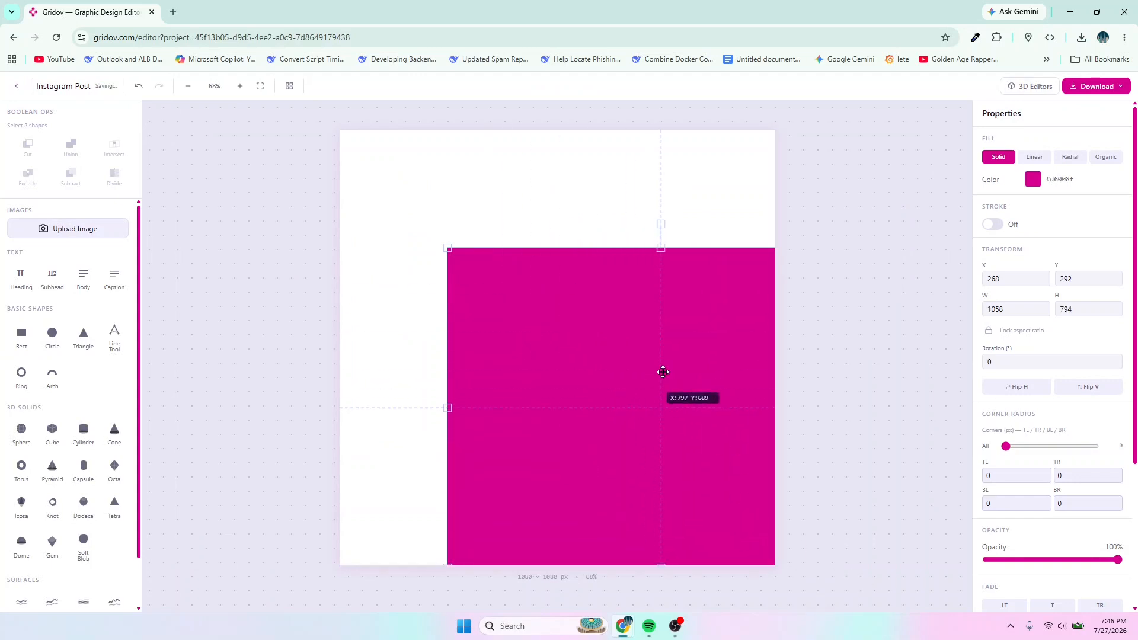
left_click_drag(637, 349, 516, 230)
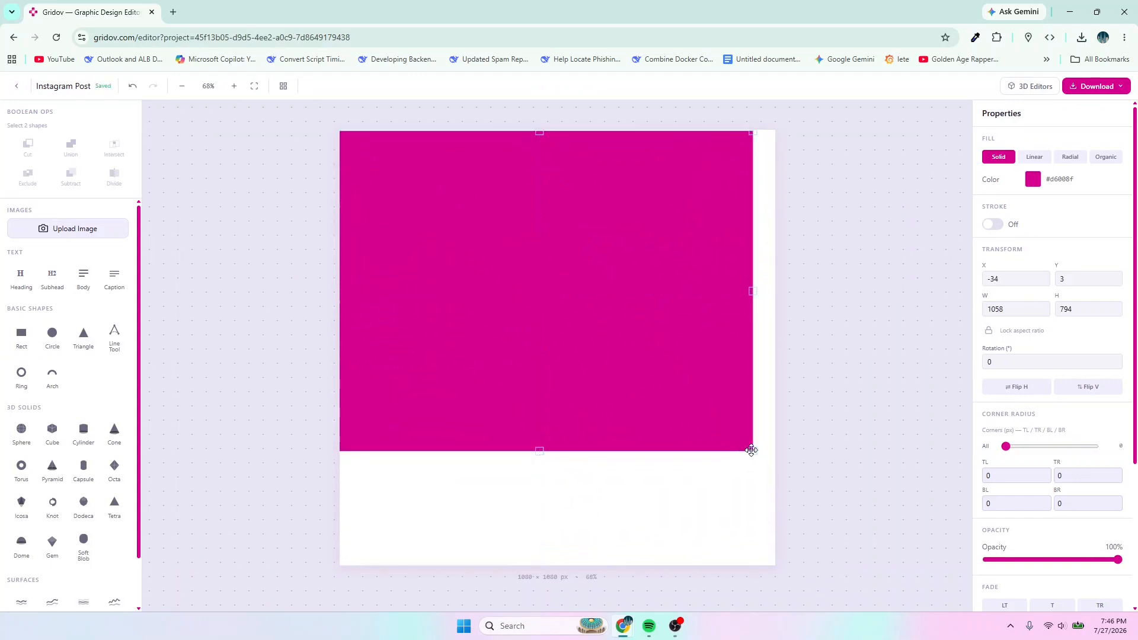
left_click_drag(755, 450, 888, 616)
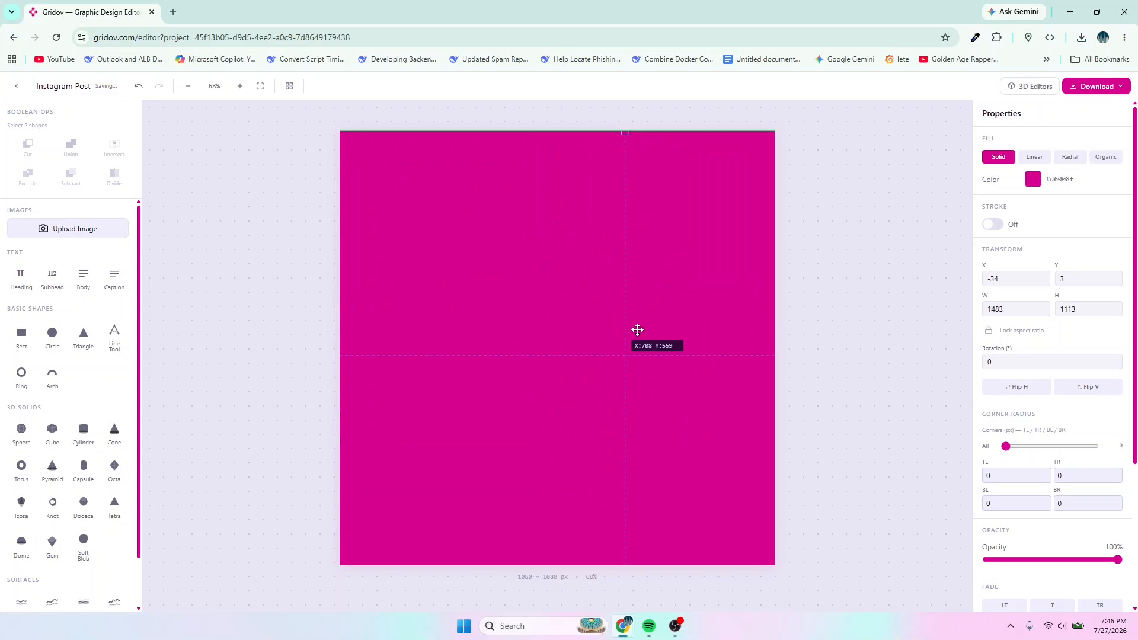
left_click_drag(581, 293, 563, 249)
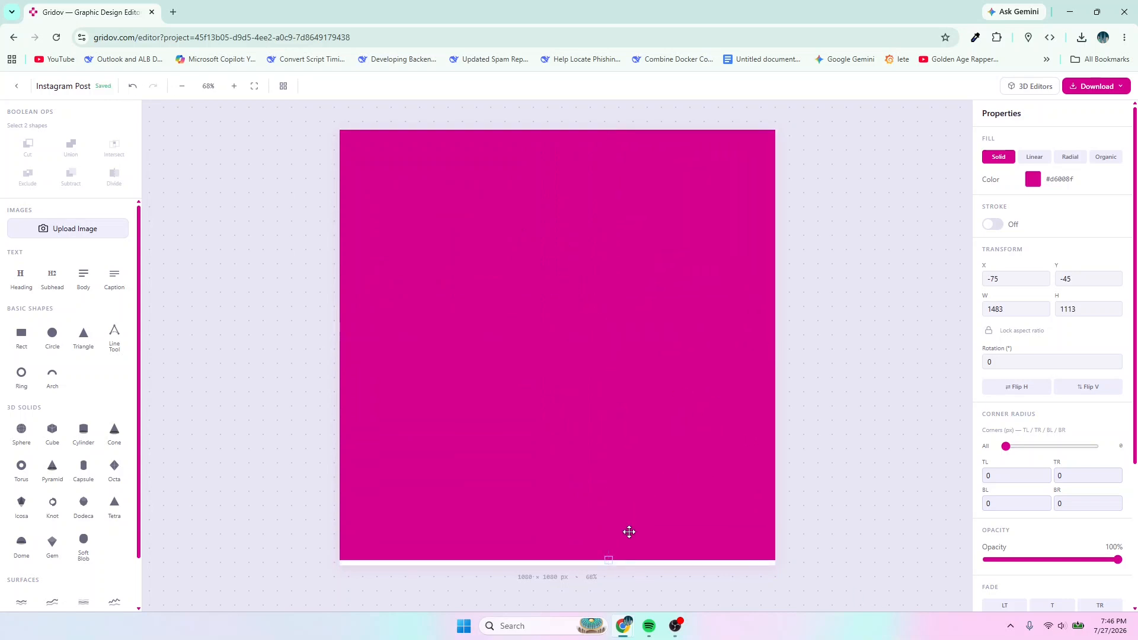
left_click_drag(608, 559, 606, 573)
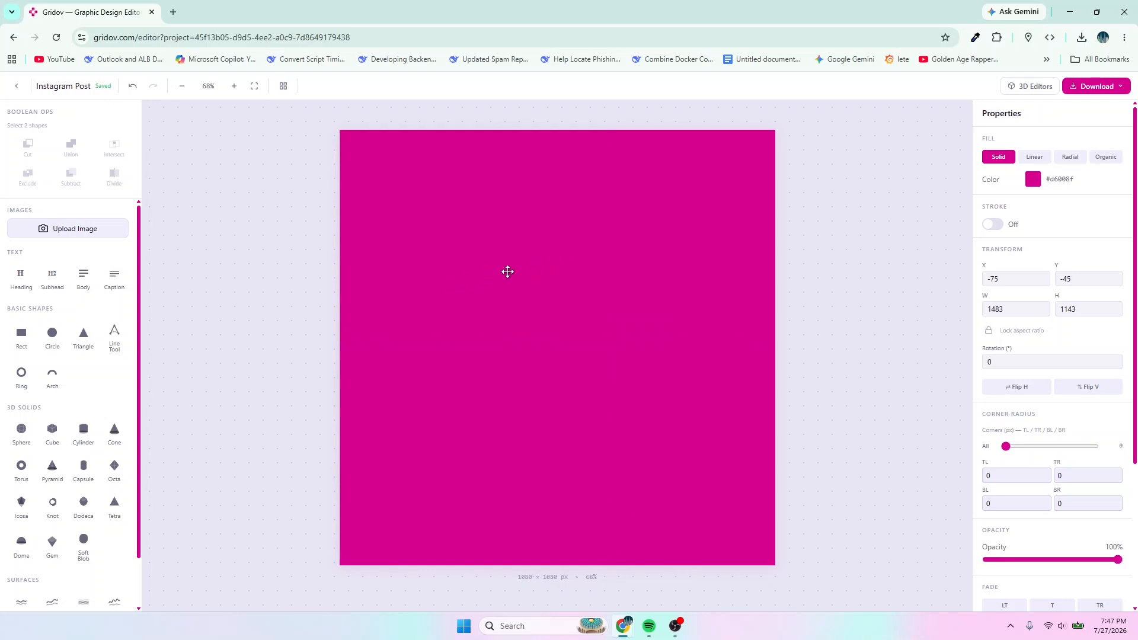
Step: Change the background rectangle's solid fill to dark navy #010057
left_click(1033, 179)
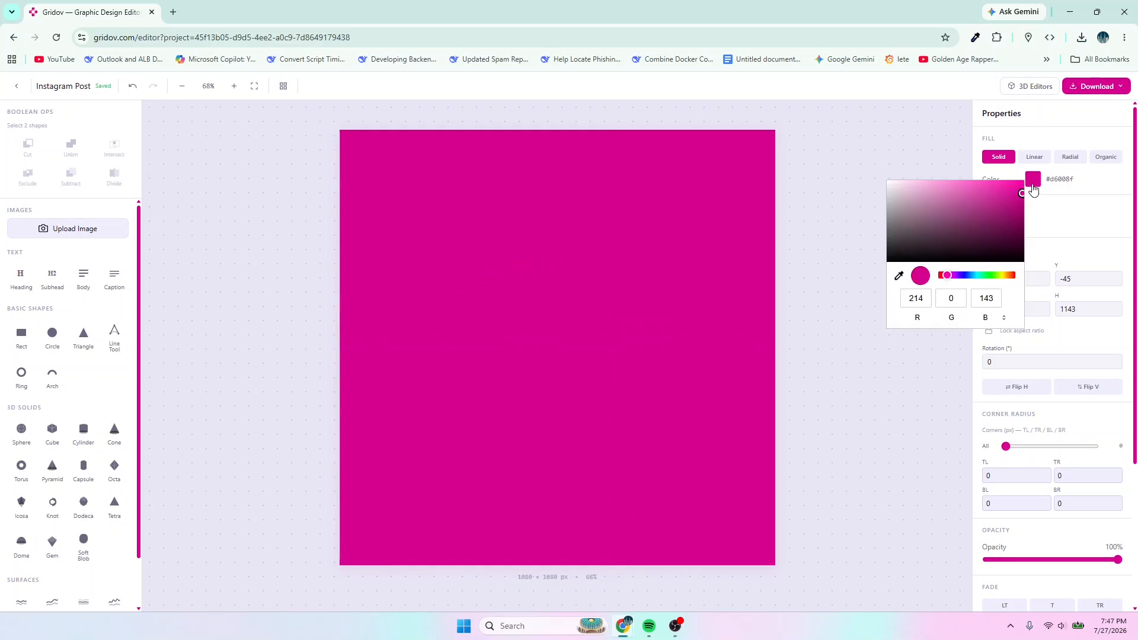
left_click_drag(946, 274, 963, 275)
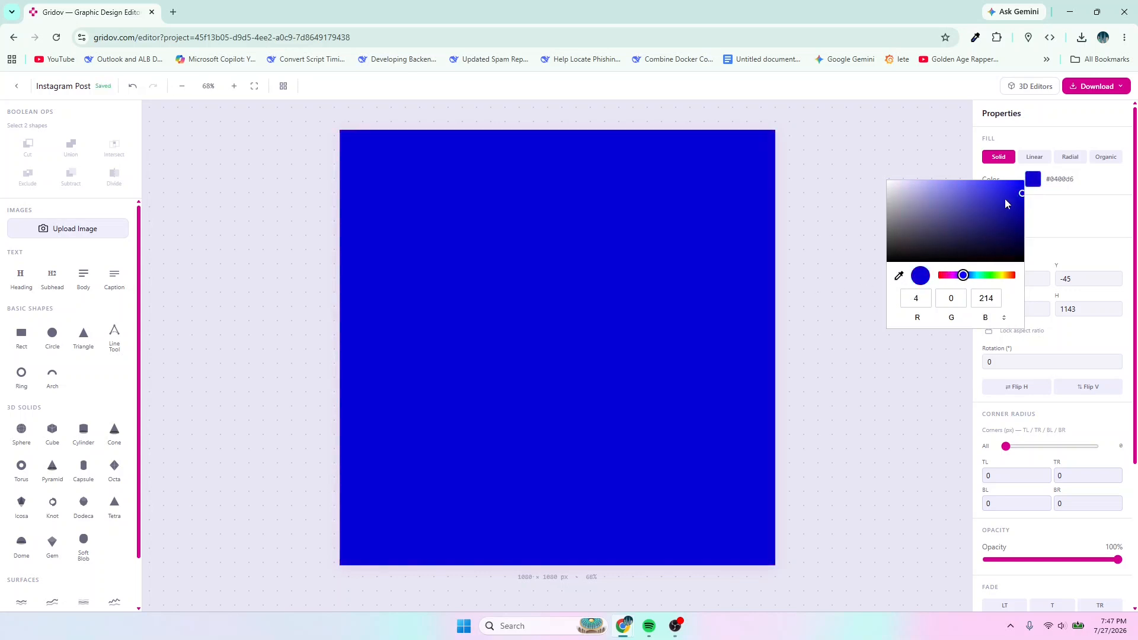
left_click_drag(1021, 195, 1019, 239)
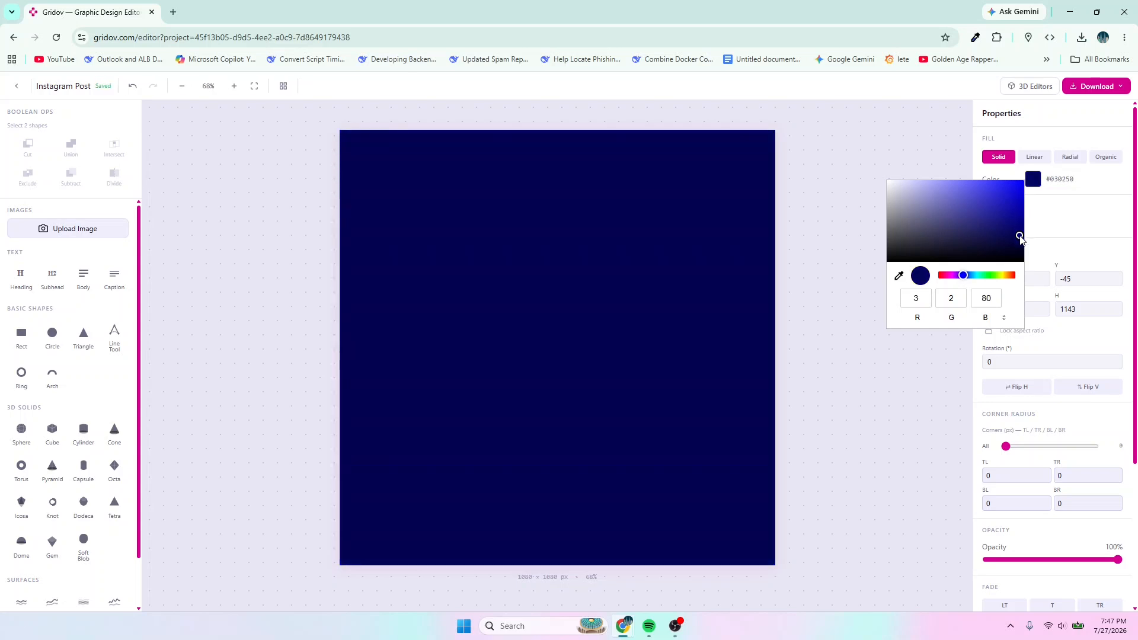
left_click_drag(1019, 239, 1026, 237)
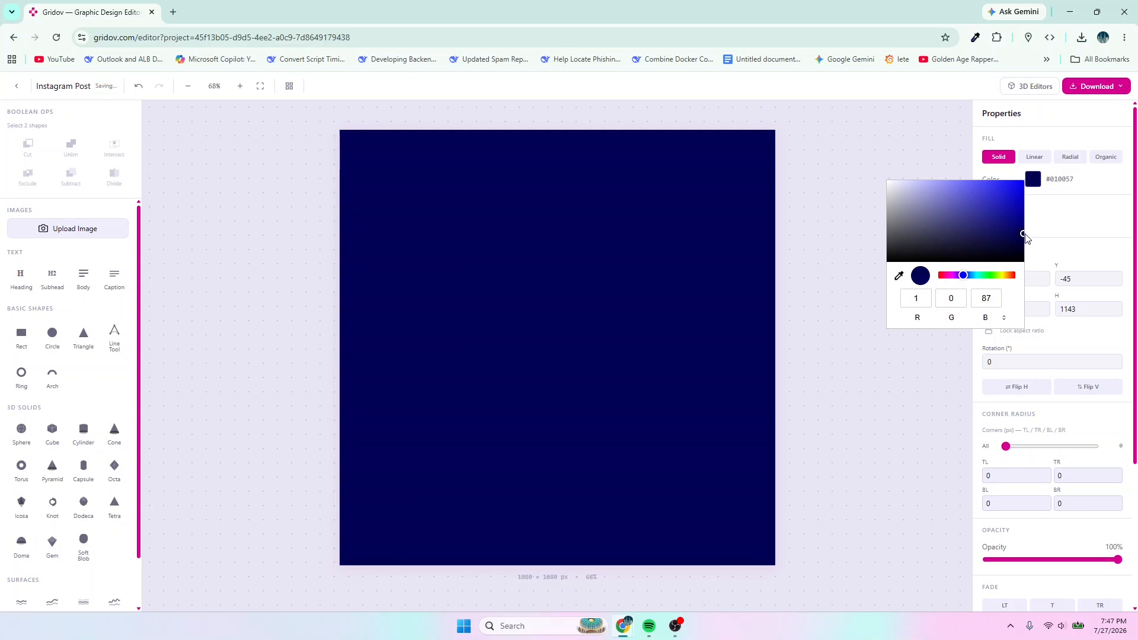
left_click(856, 457)
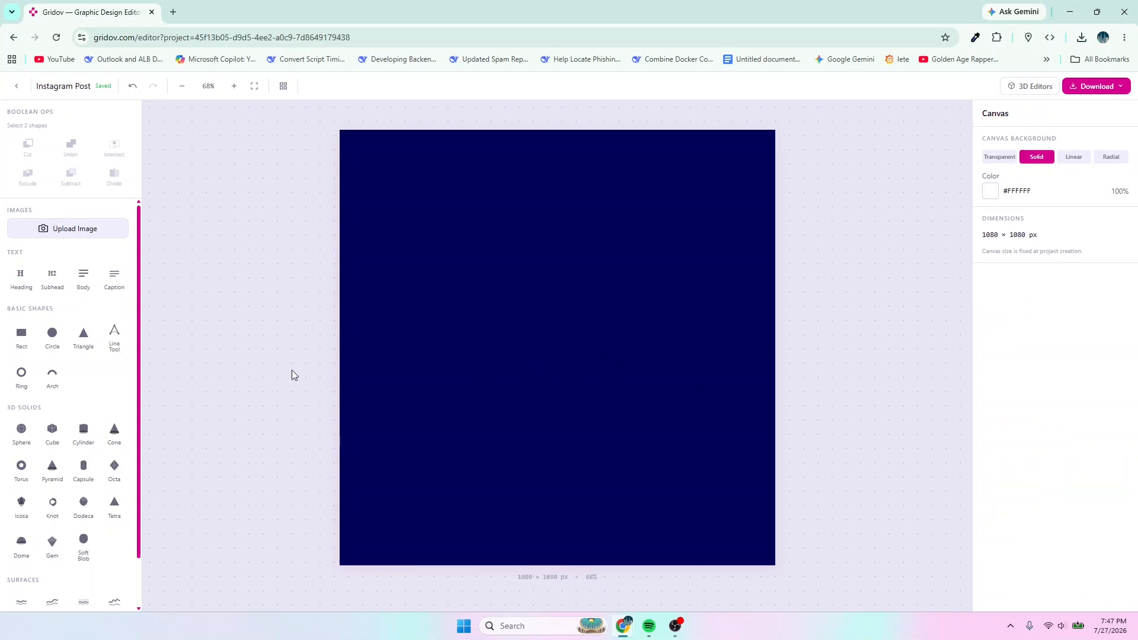
Step: Add a ring about 388 px wide with an inner radius of 70 and place it left of the canvas centre
left_click(21, 374)
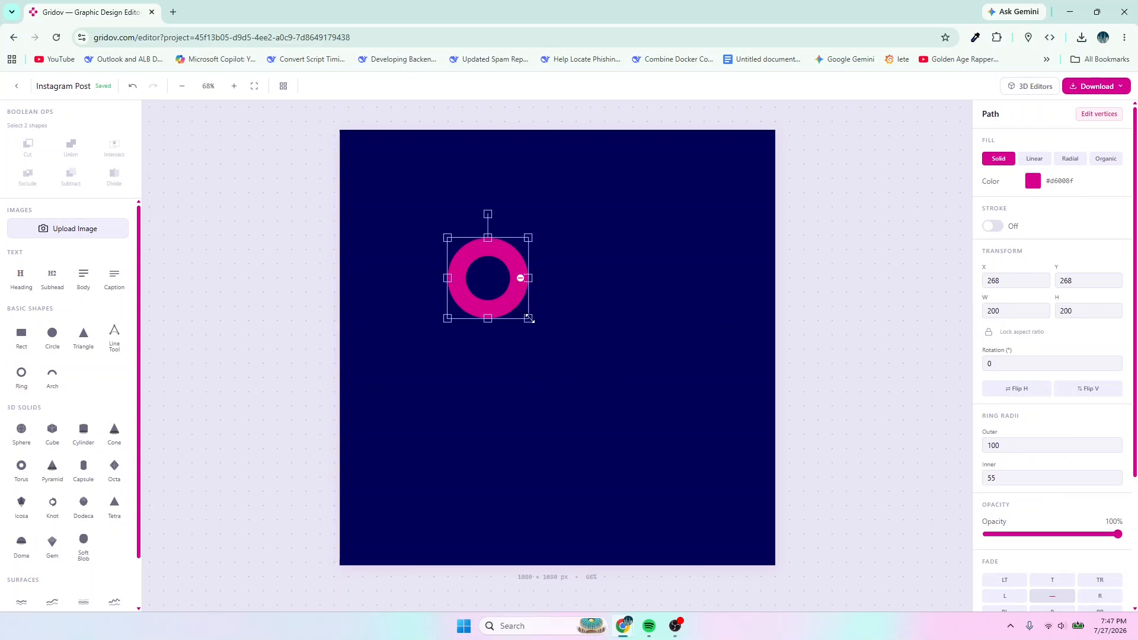
left_click_drag(529, 319, 600, 397)
left_click_drag(579, 350, 518, 336)
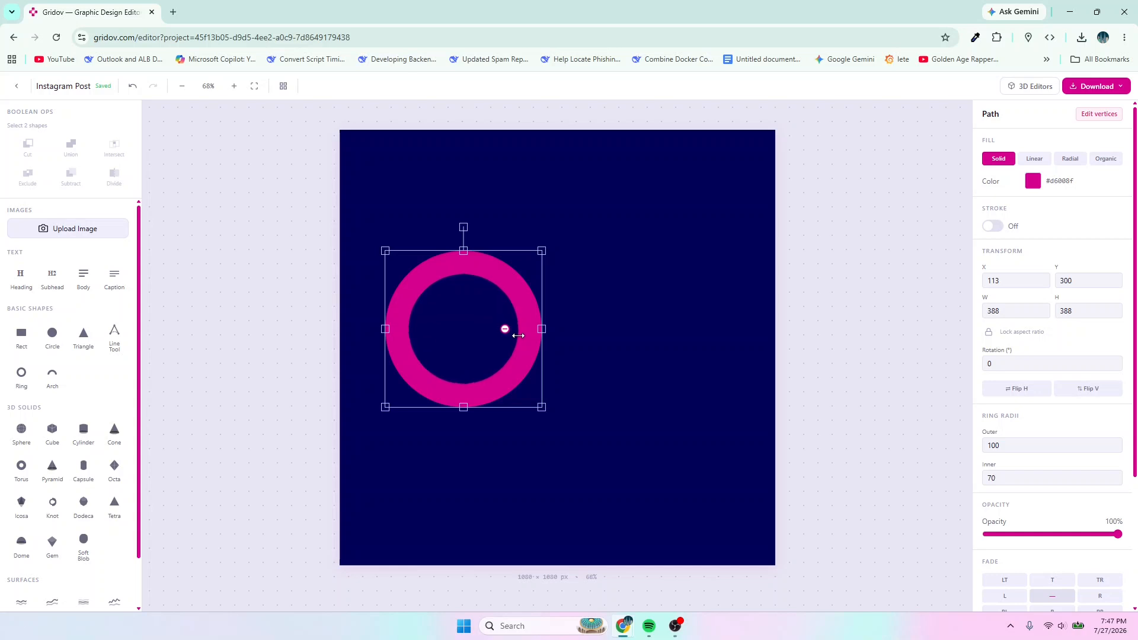
left_click(587, 343)
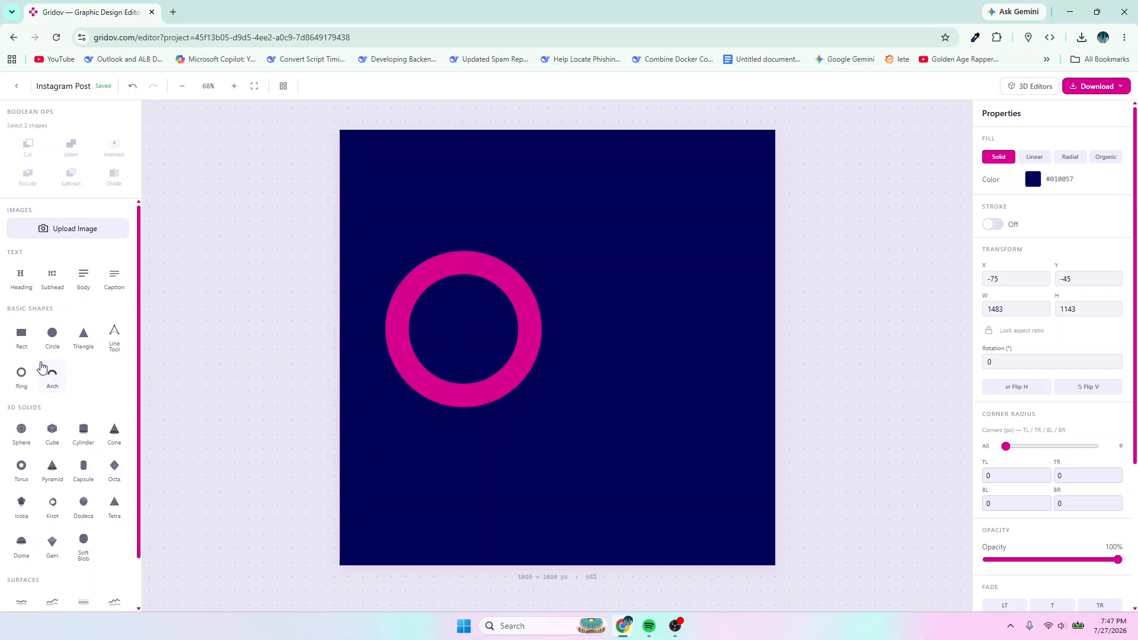
Step: Add a triangle over the ring's lower-right part and fill it with blue #0036d6
left_click(83, 335)
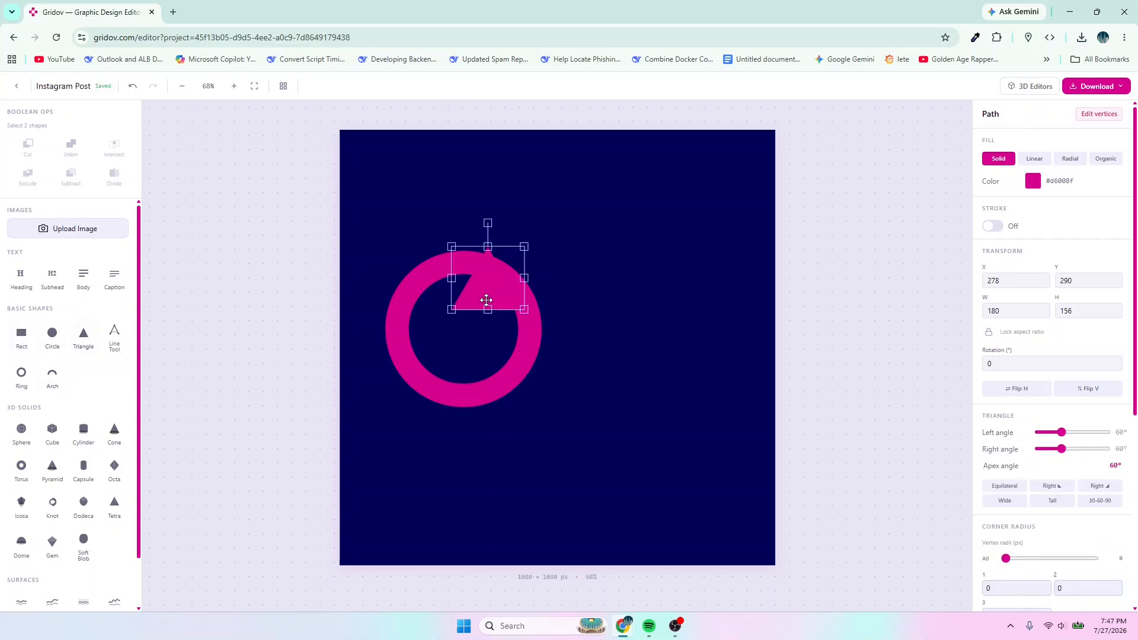
left_click_drag(483, 300, 507, 410)
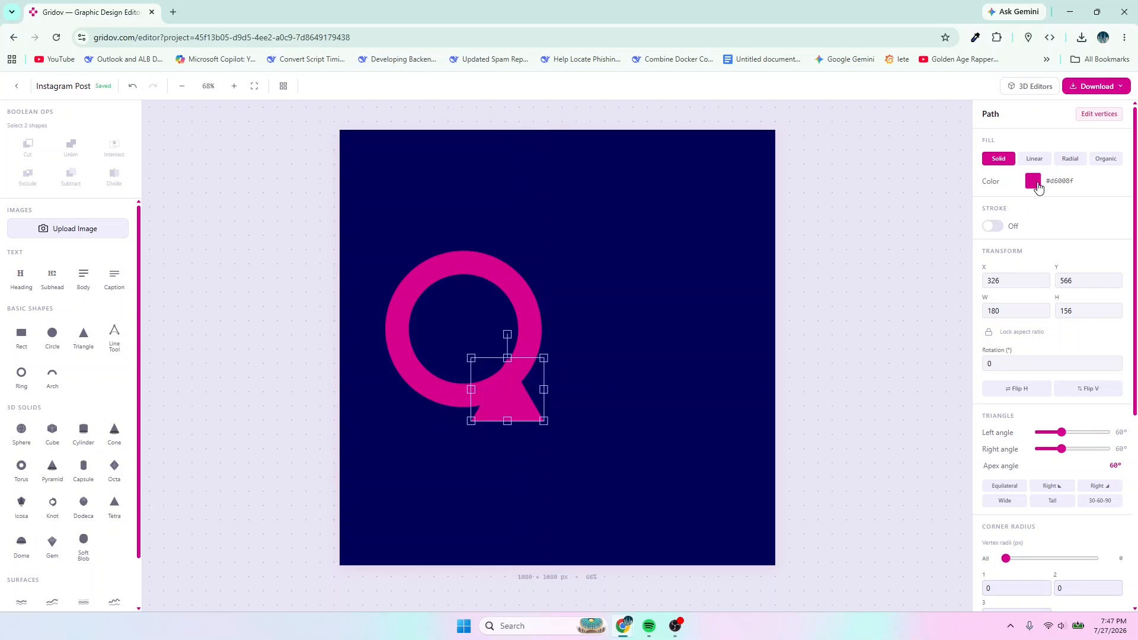
left_click(1034, 182)
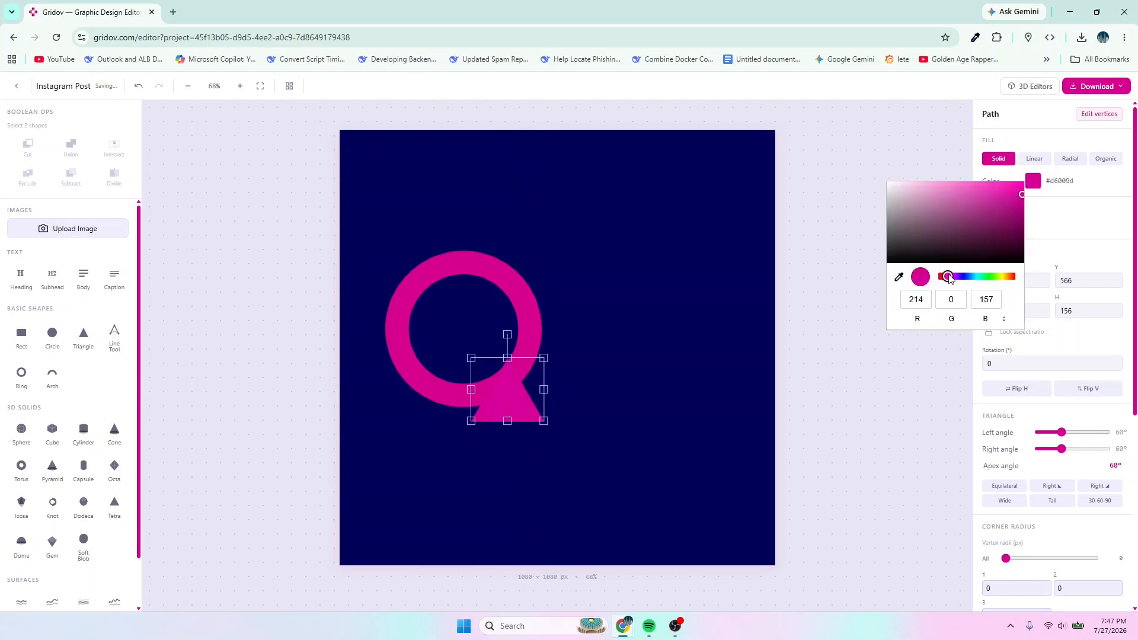
left_click_drag(948, 276, 967, 276)
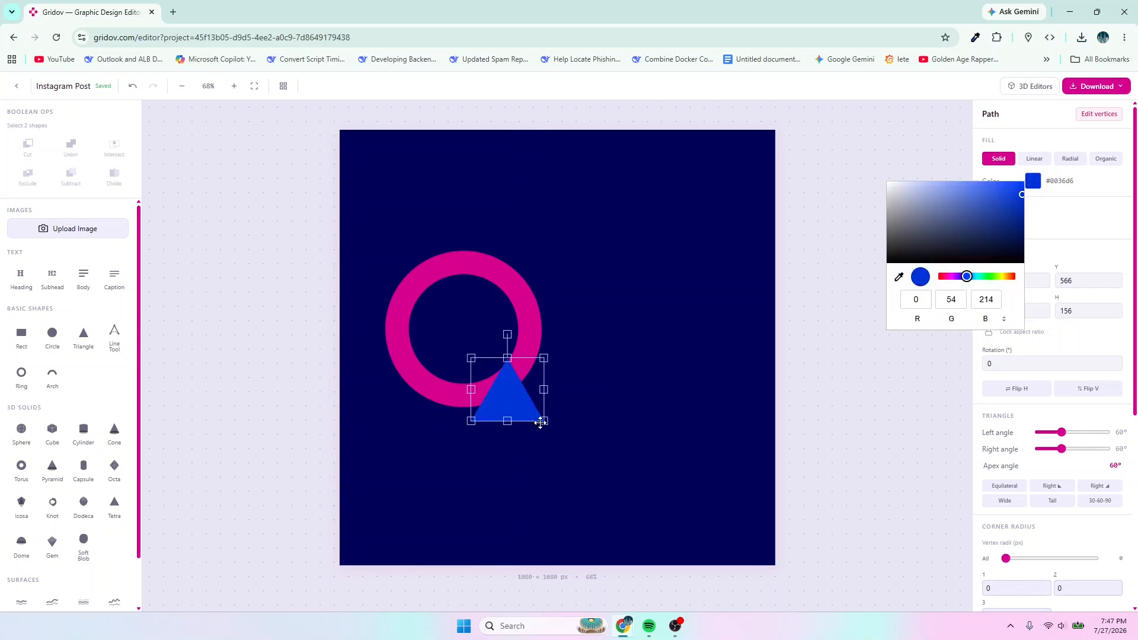
Step: Enlarge the triangle to about 263 × 228 px, rotate it to about 324° and position it across the ring's lower-right band
left_click_drag(543, 421, 603, 412)
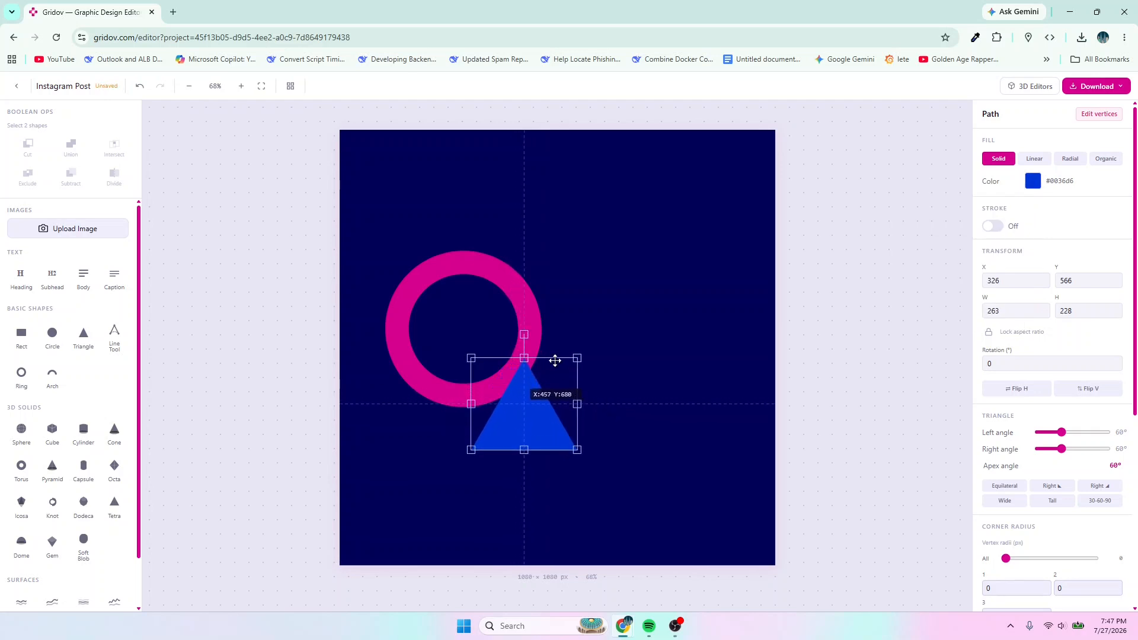
left_click_drag(527, 339, 477, 340)
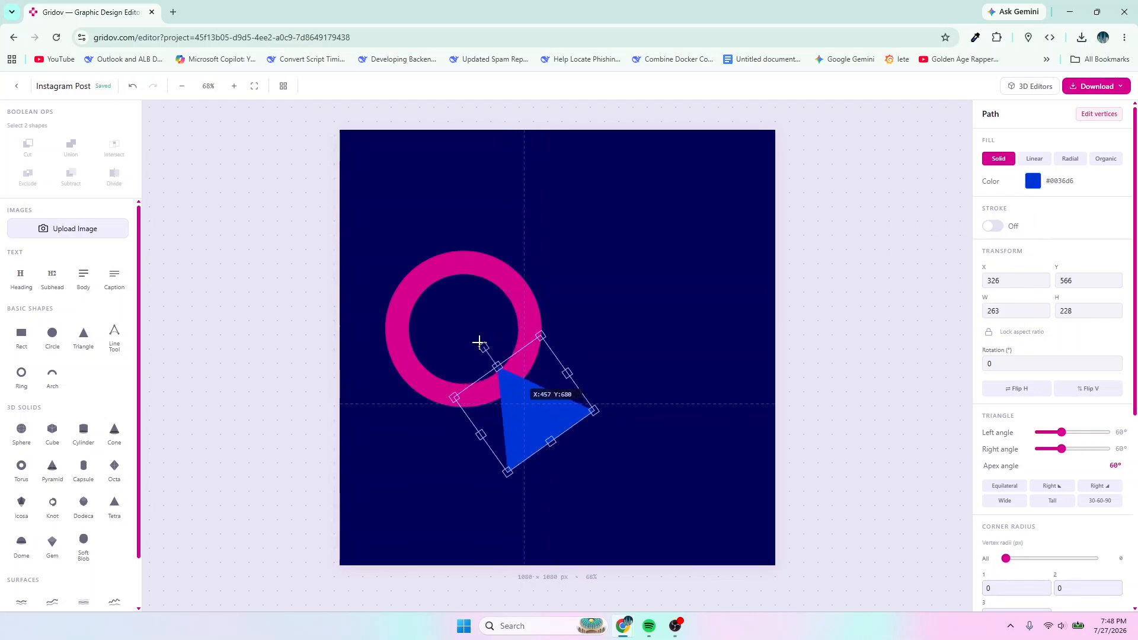
left_click_drag(553, 415, 536, 385)
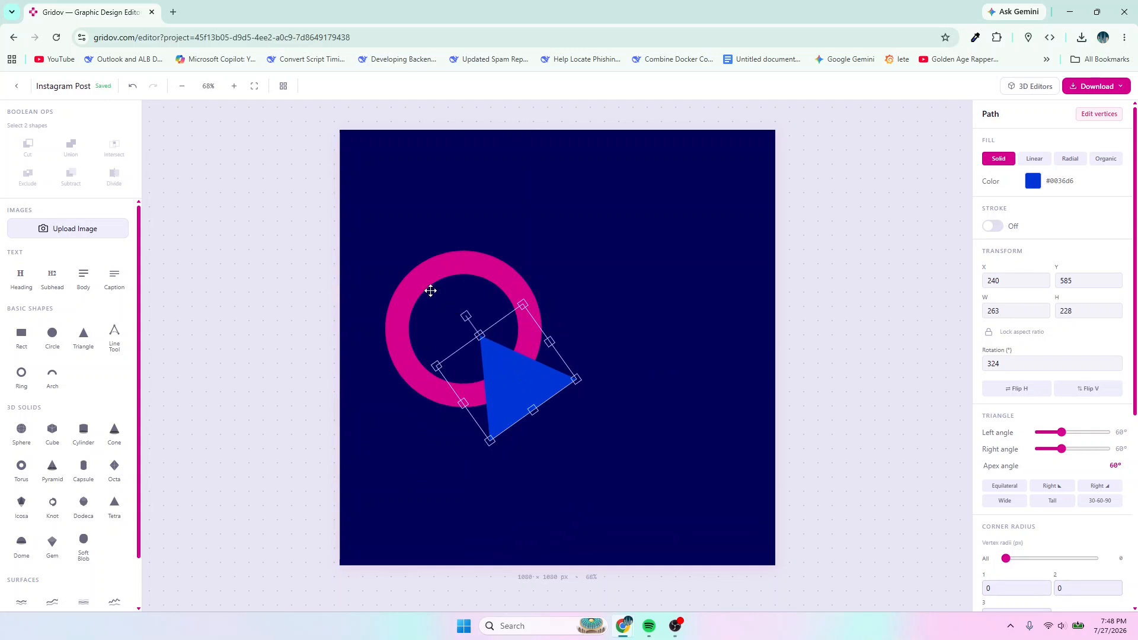
Step: Subtract the triangle from the ring to cut a gap, and delete the leftover blue triangle
left_click(423, 280, "shift")
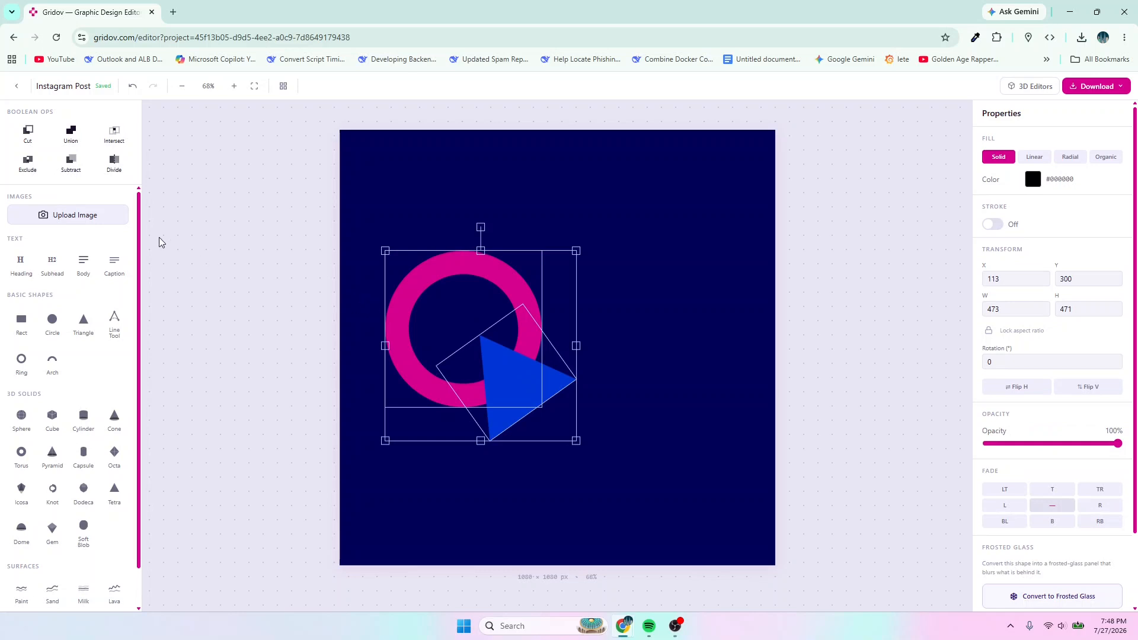
left_click(71, 163)
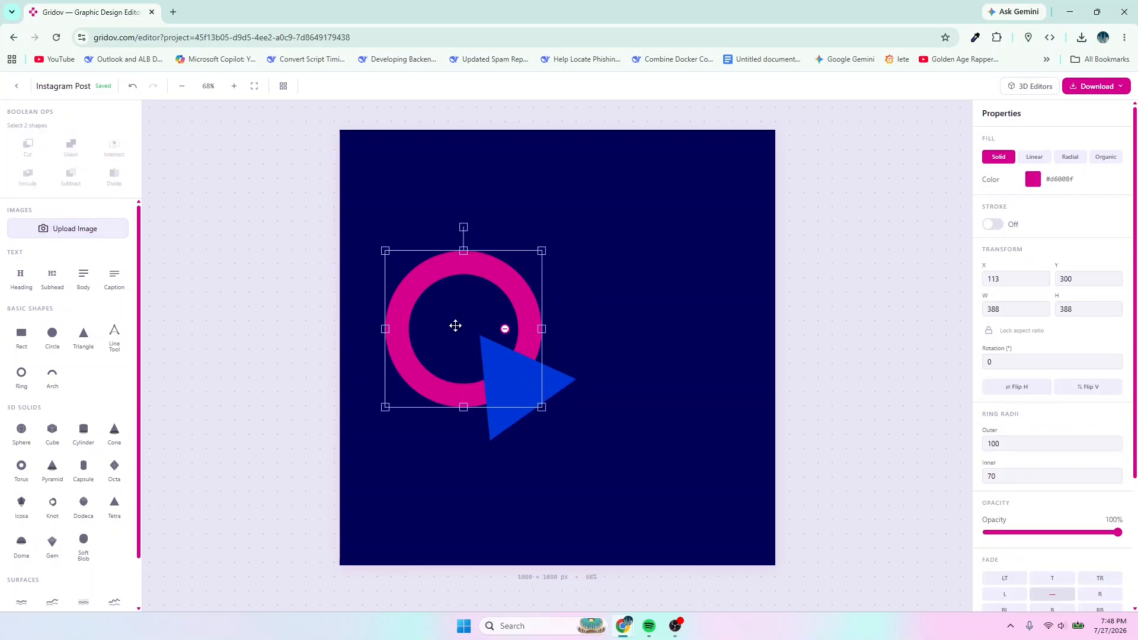
left_click_drag(503, 371, 639, 391)
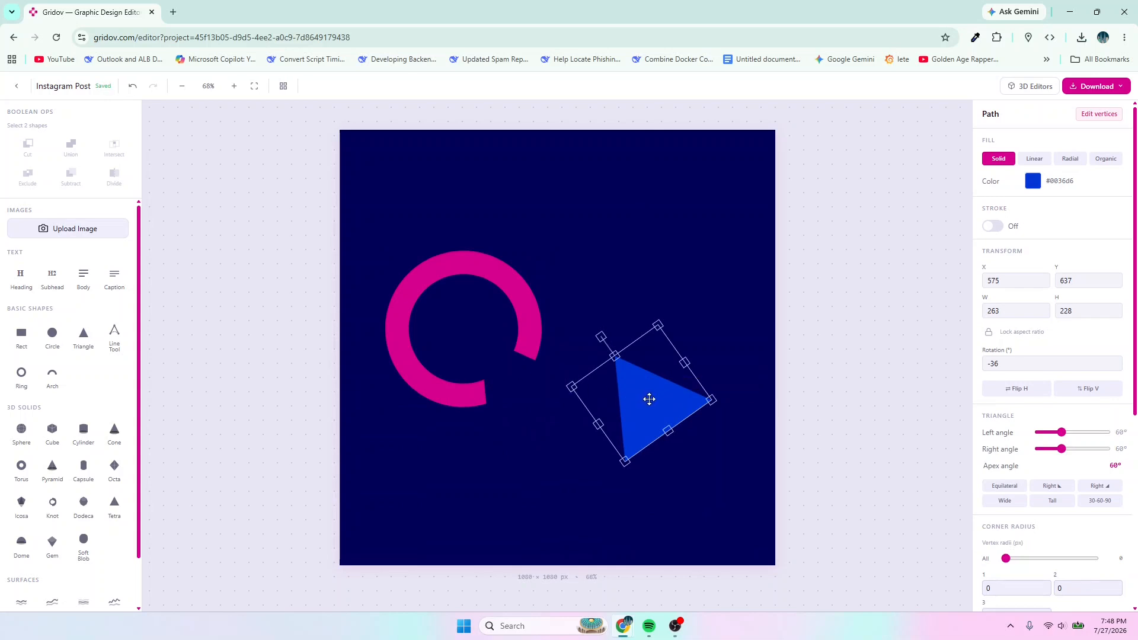
key("Delete")
Step: Change the cut ring's fill to white #ffffff
left_click(528, 330)
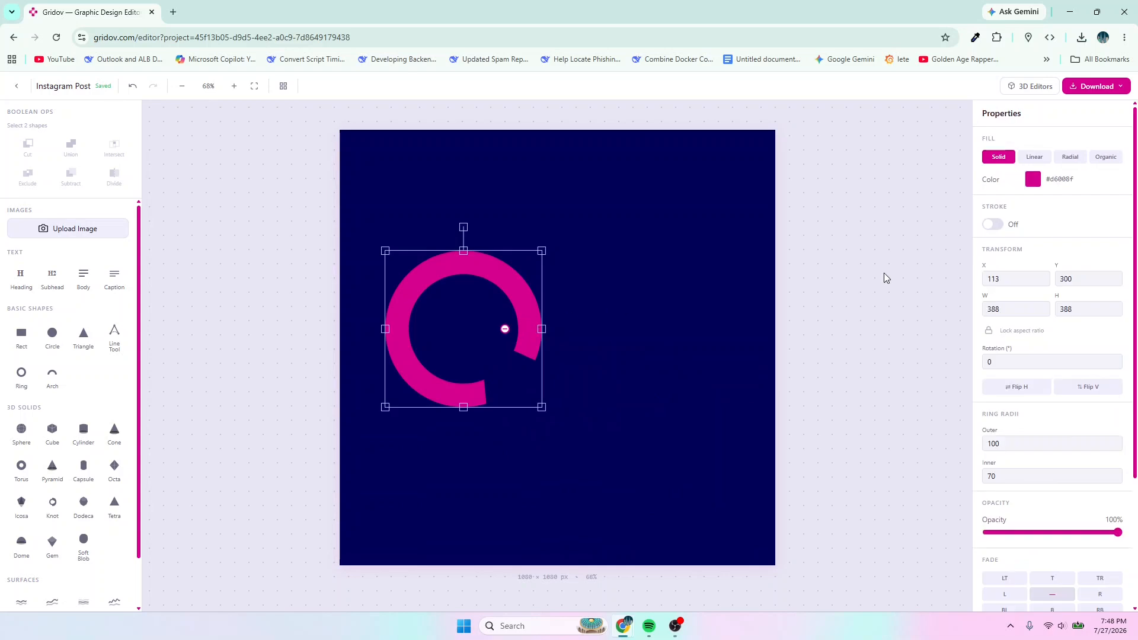
left_click(1033, 179)
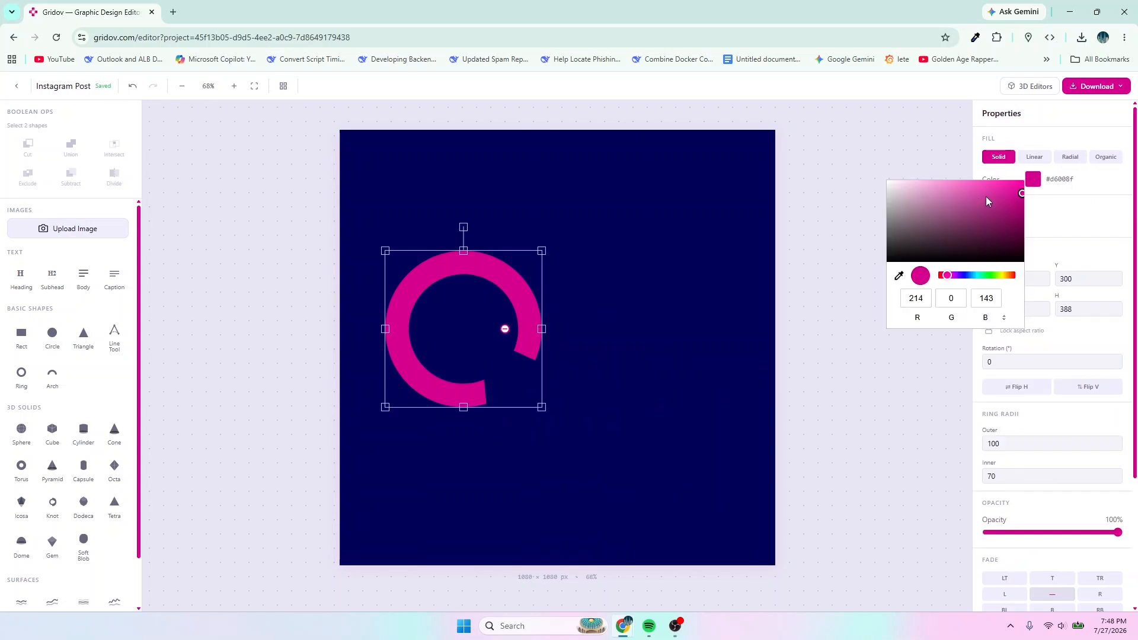
left_click_drag(1022, 193, 889, 186)
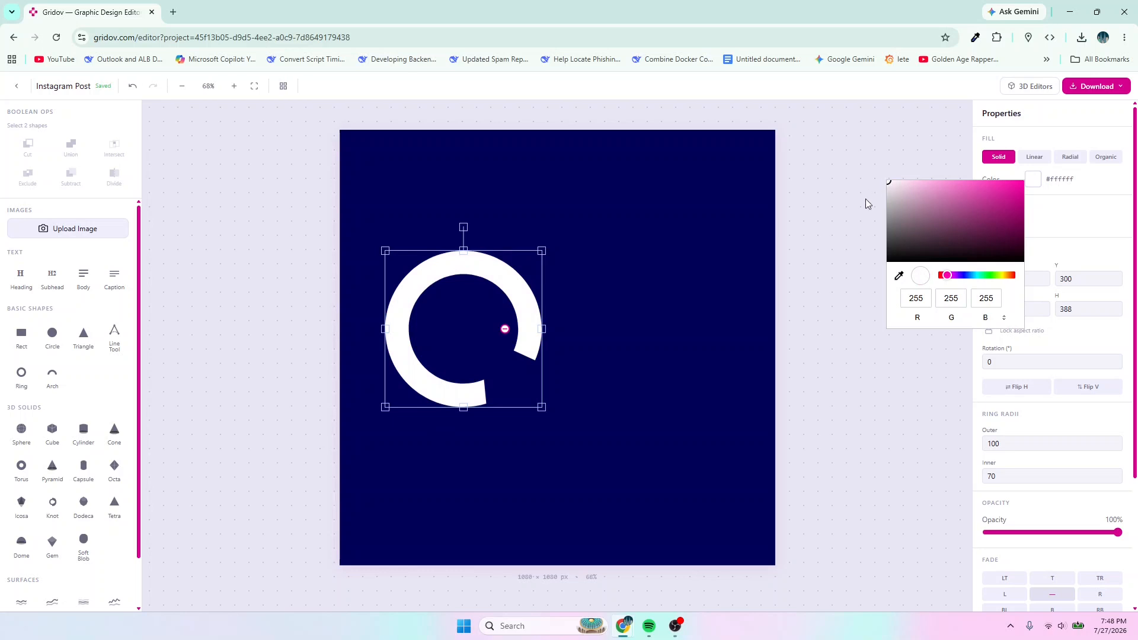
left_click(623, 297)
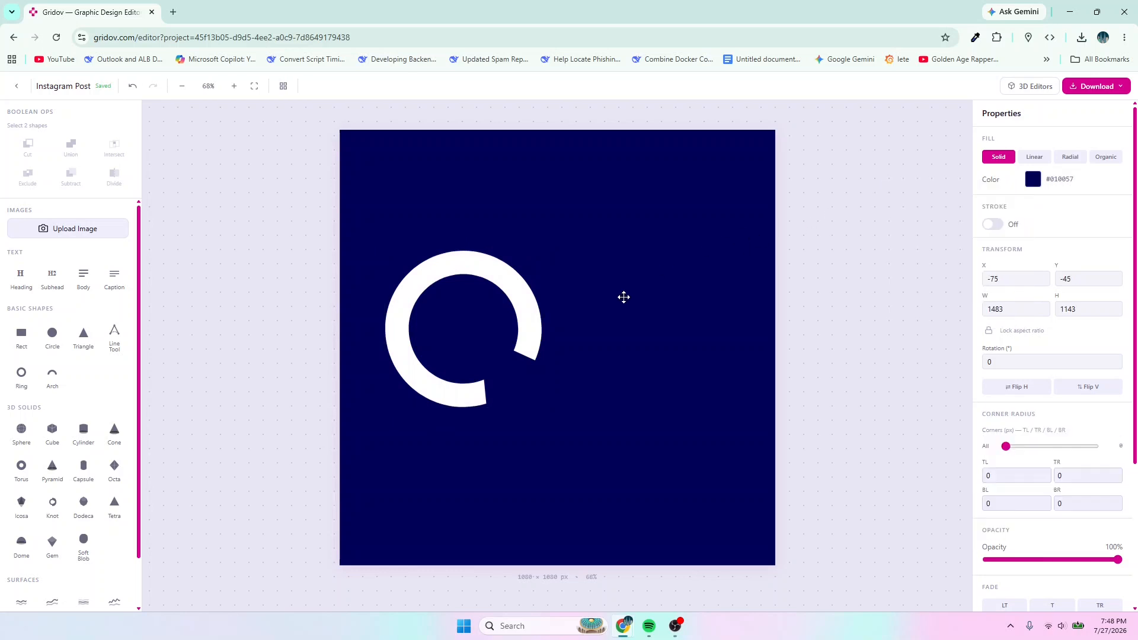
Step: Duplicate the white cut ring, move the copy to the lower right of the original and rotate it to about 169°
left_click(532, 328)
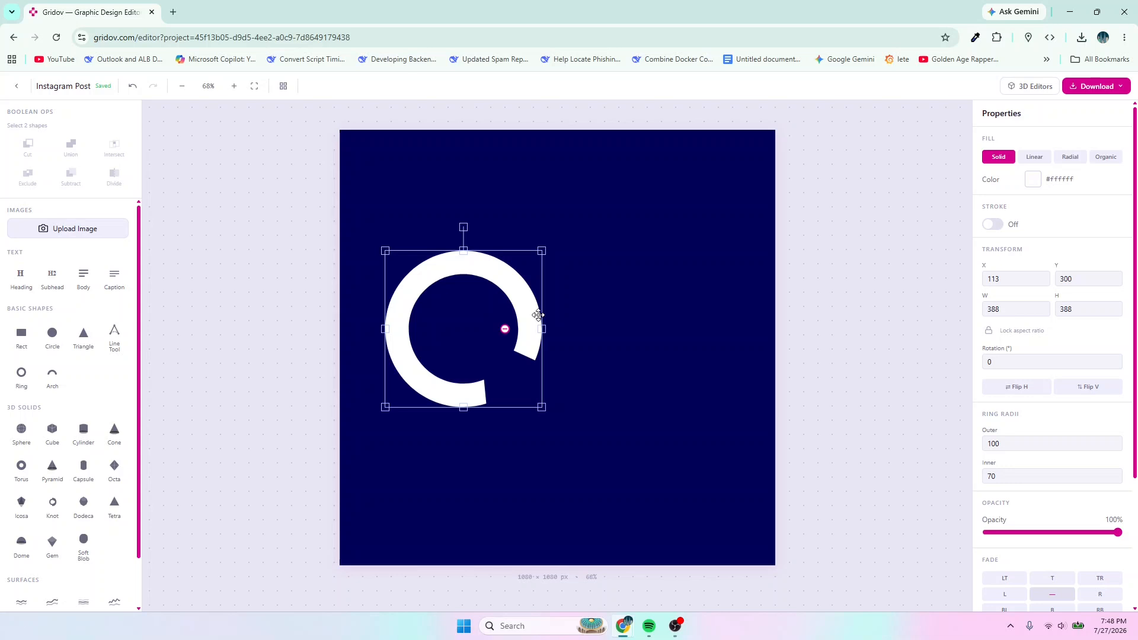
key("ctrl+d")
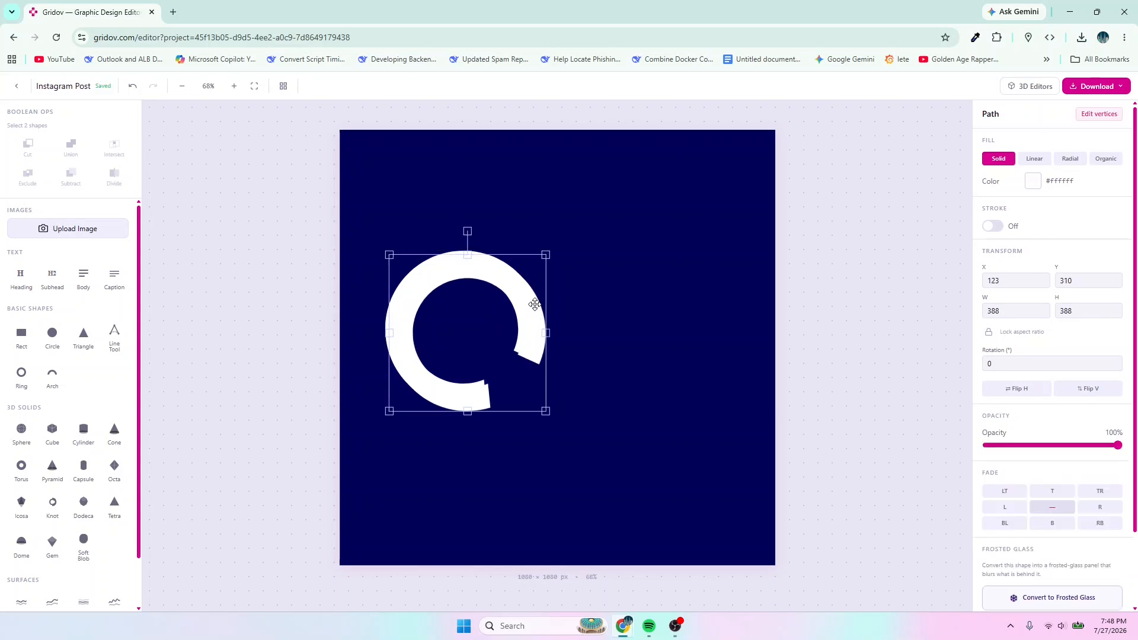
left_click_drag(532, 308, 645, 359)
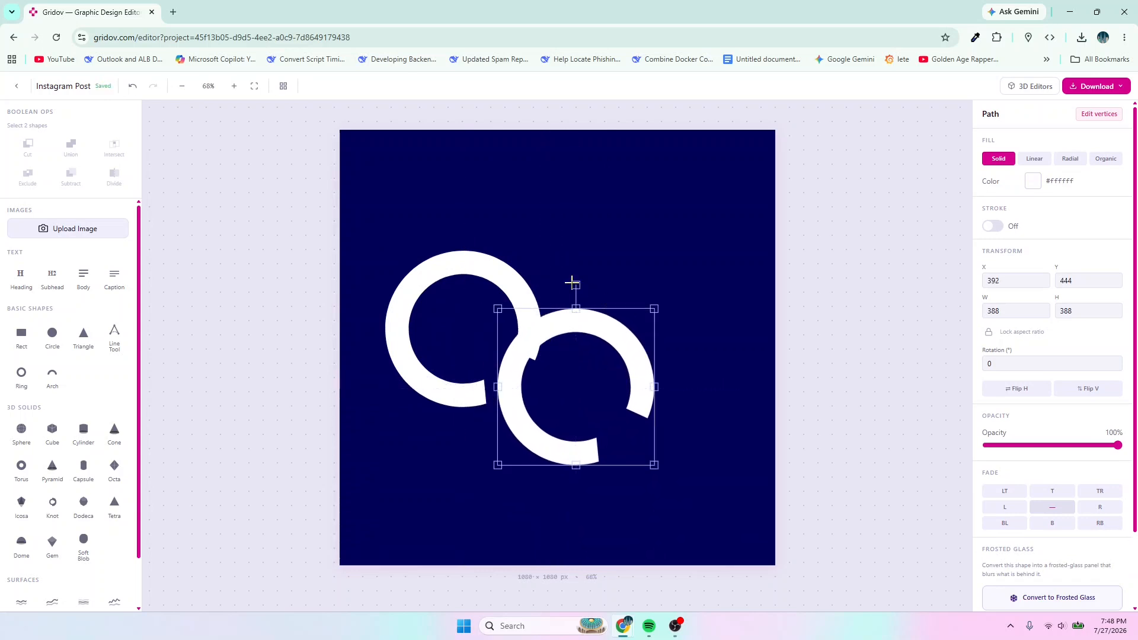
left_click_drag(576, 285, 599, 510)
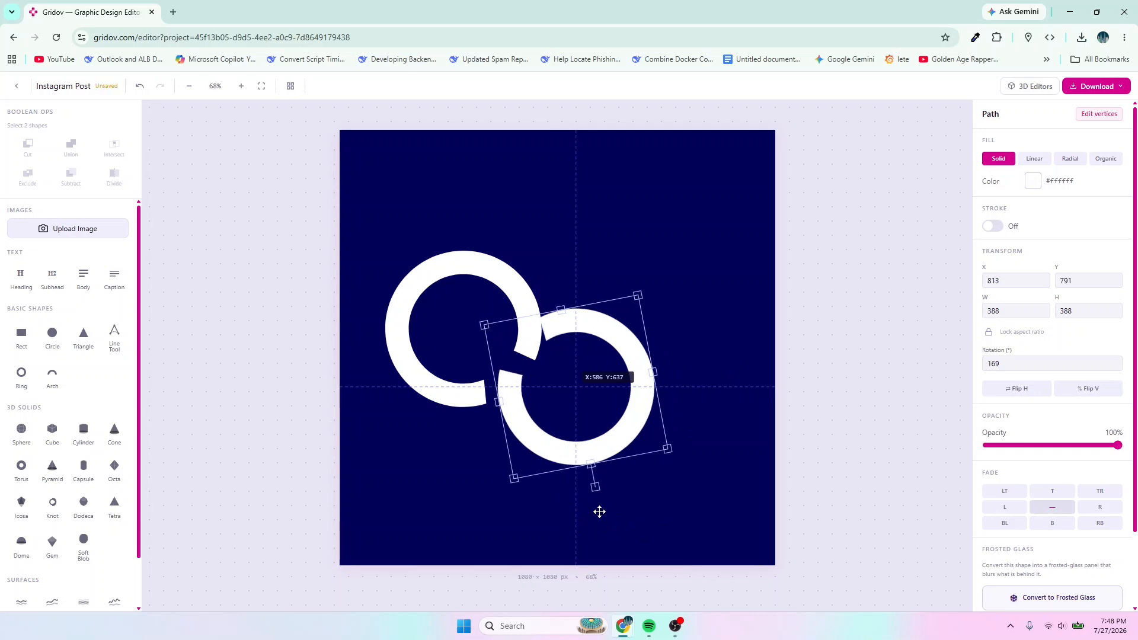
Step: Shrink the rotated ring copy to about 364 × 364 px and overlap it with the first ring's lower part to form an interlocked mark
left_click_drag(628, 351, 507, 348)
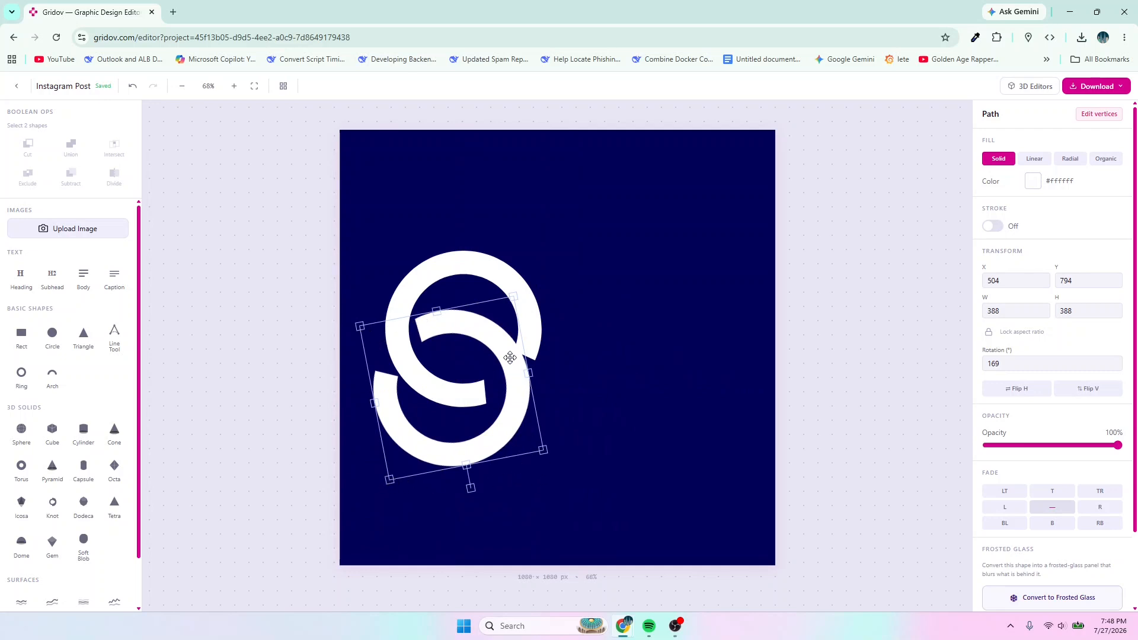
left_click_drag(510, 357, 509, 367)
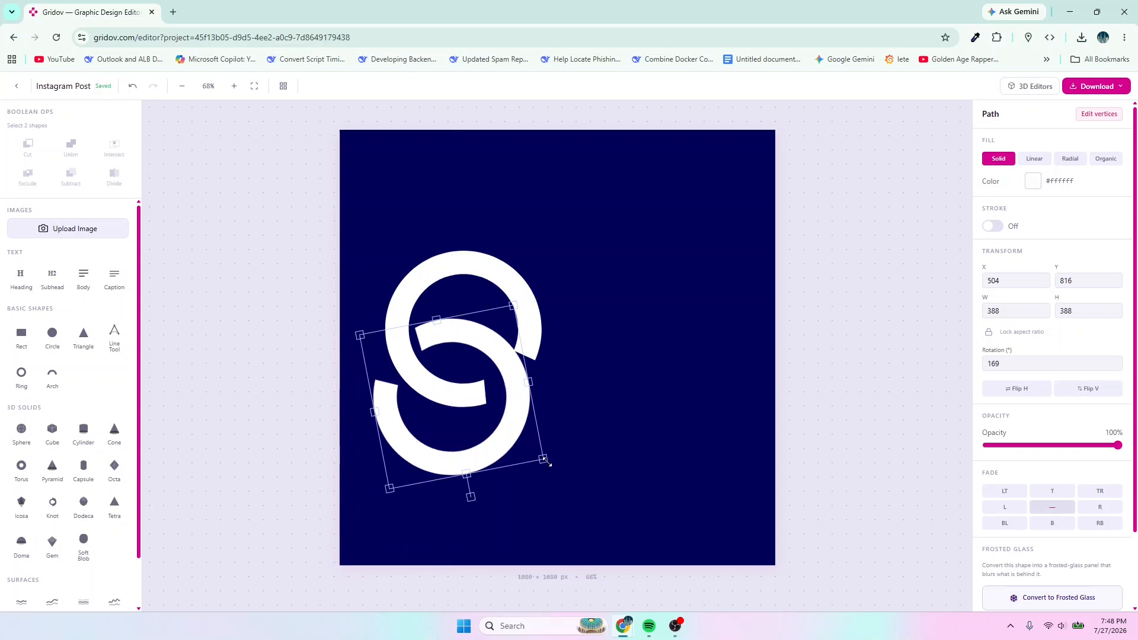
left_click_drag(547, 461, 538, 440)
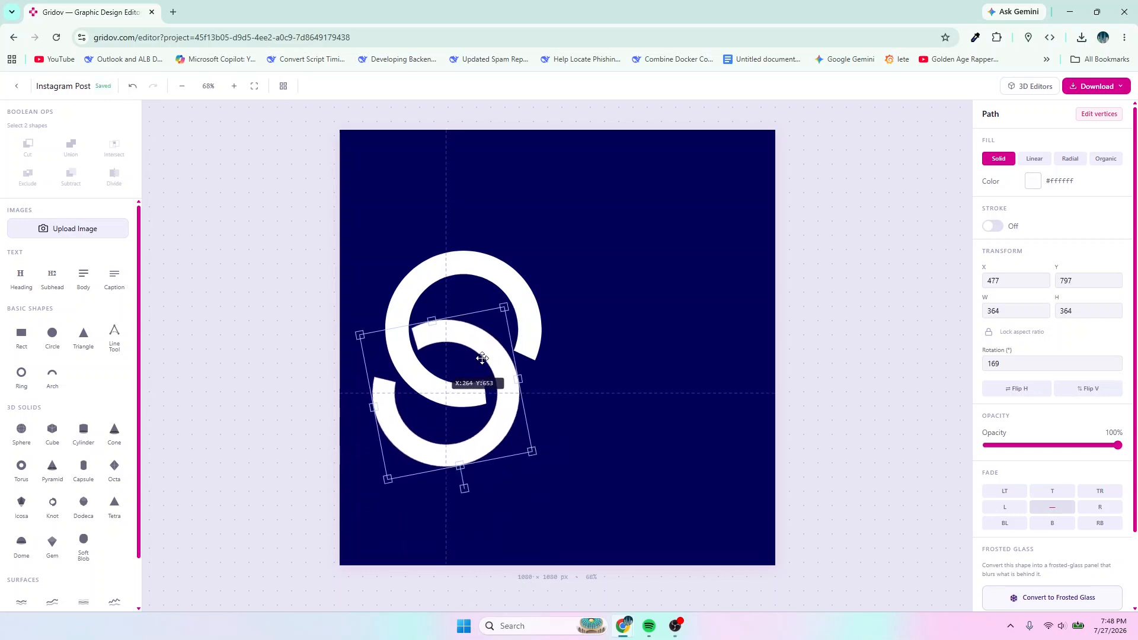
left_click_drag(483, 358, 481, 353)
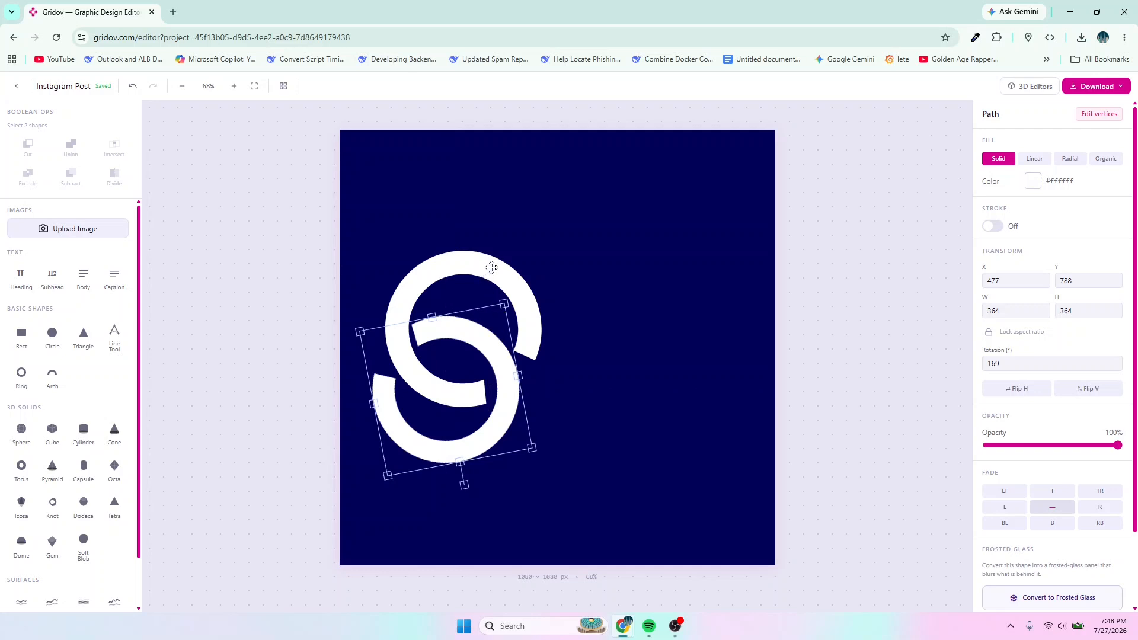
Step: Scale both rings together to about 370 × 458 px and rotate the pair about 6° counterclockwise
left_click(492, 268, "shift")
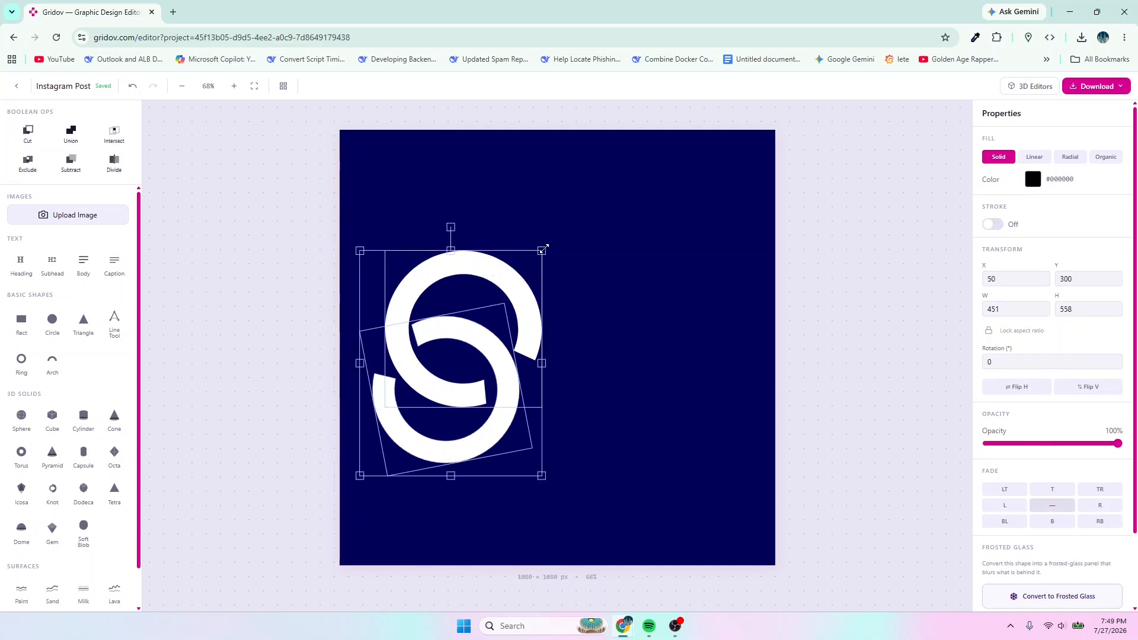
left_click_drag(544, 248, 510, 291)
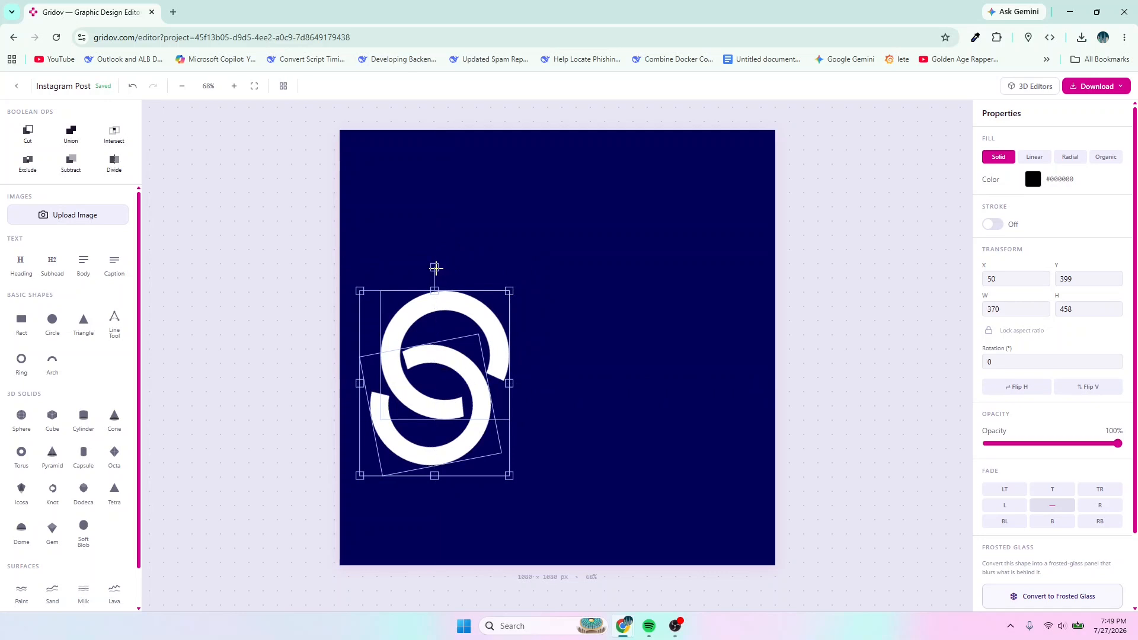
left_click_drag(435, 268, 423, 271)
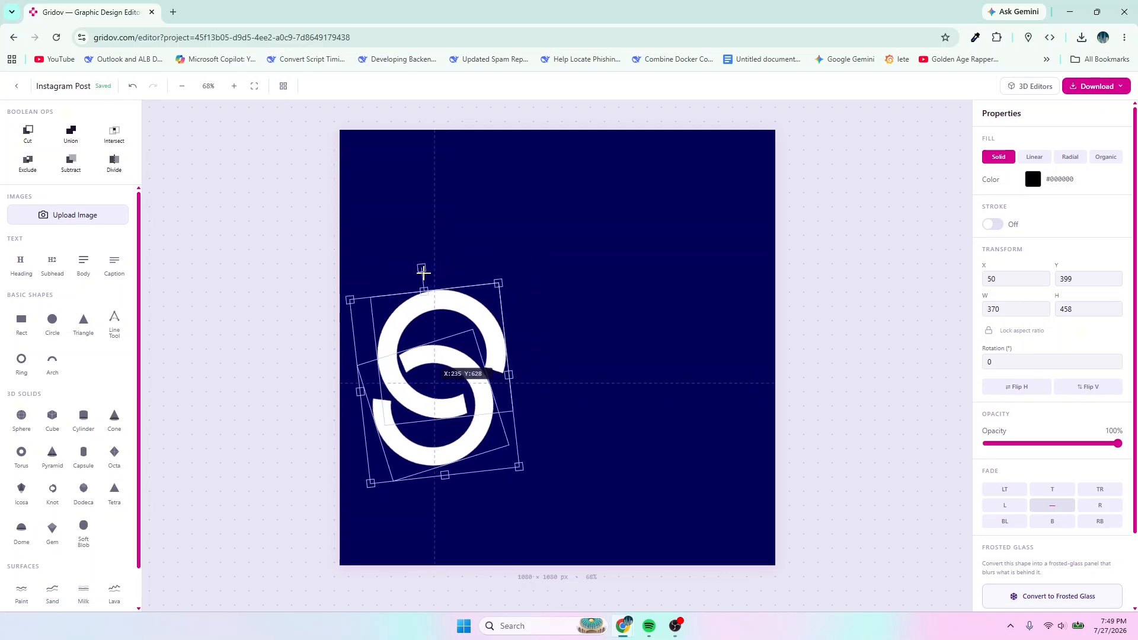
left_click(563, 303)
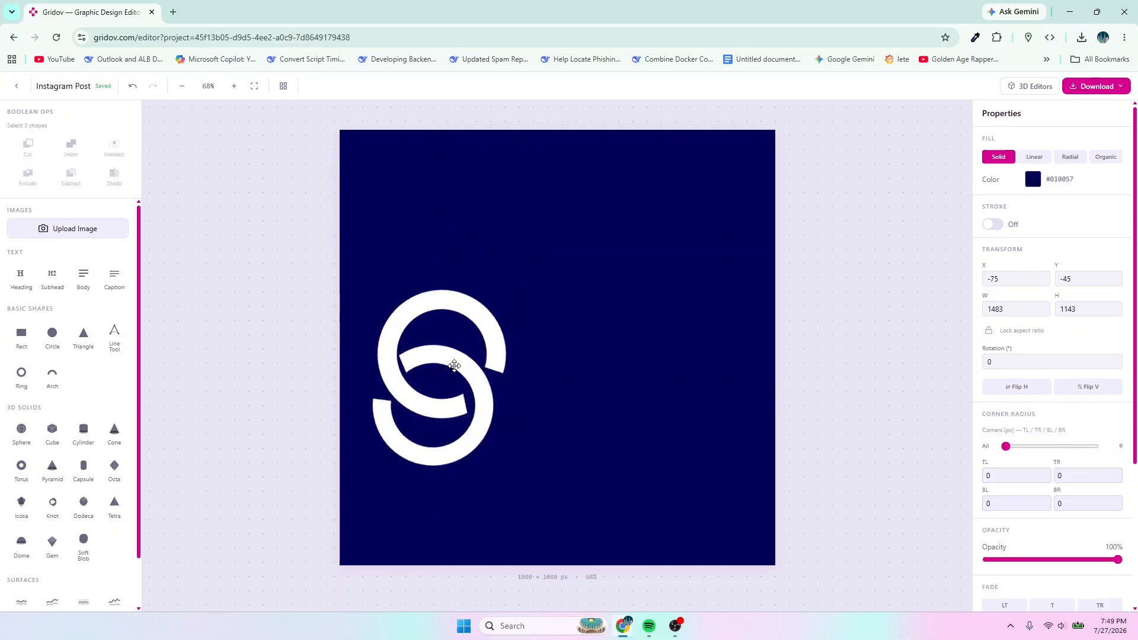
Step: Merge the two interlocking rings into one shape with the Union operation
left_click(468, 307)
left_click(534, 348)
left_click(482, 450)
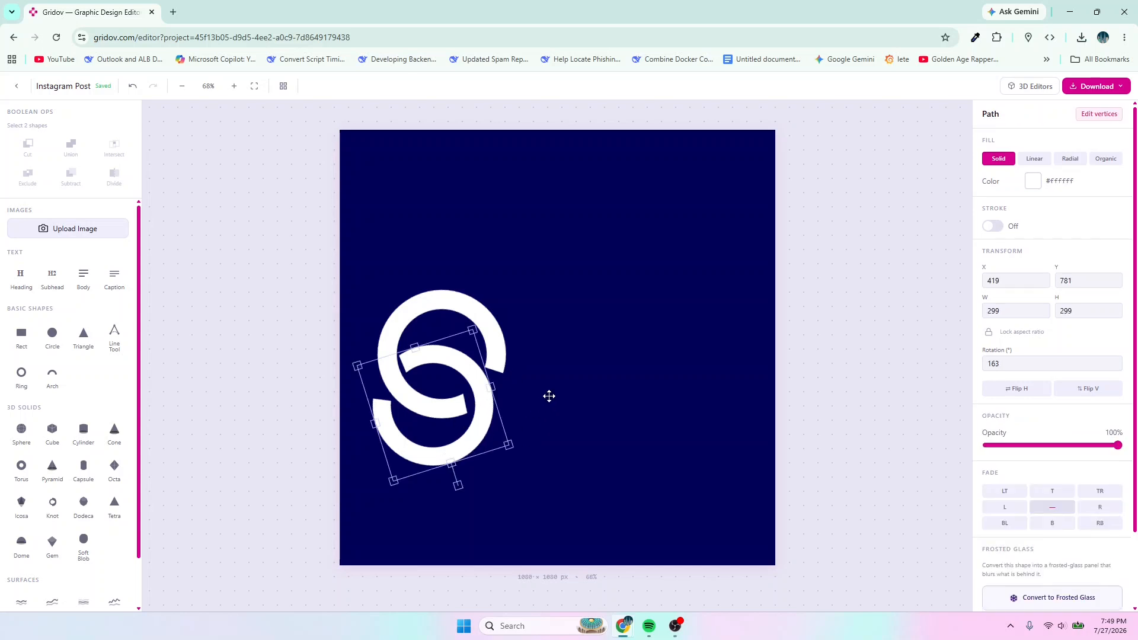
left_click(422, 299, "shift")
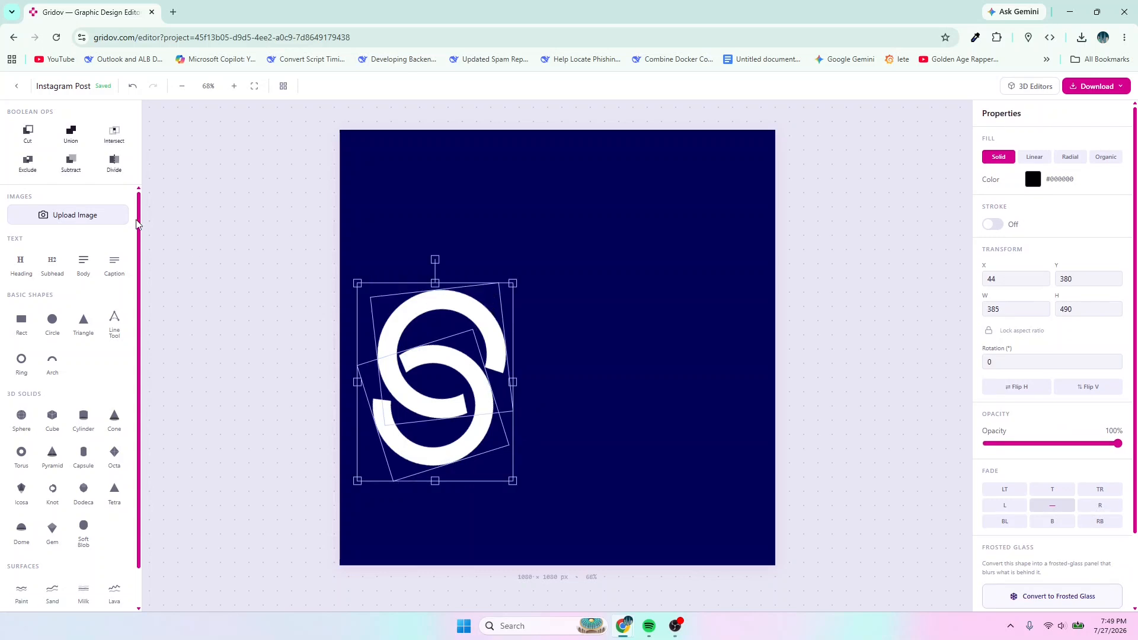
left_click(70, 135)
Step: Move the merged ring mark up and to the right, and scale it to about 259 × 342 px
left_click_drag(439, 381, 478, 326)
left_click_drag(541, 235, 527, 253)
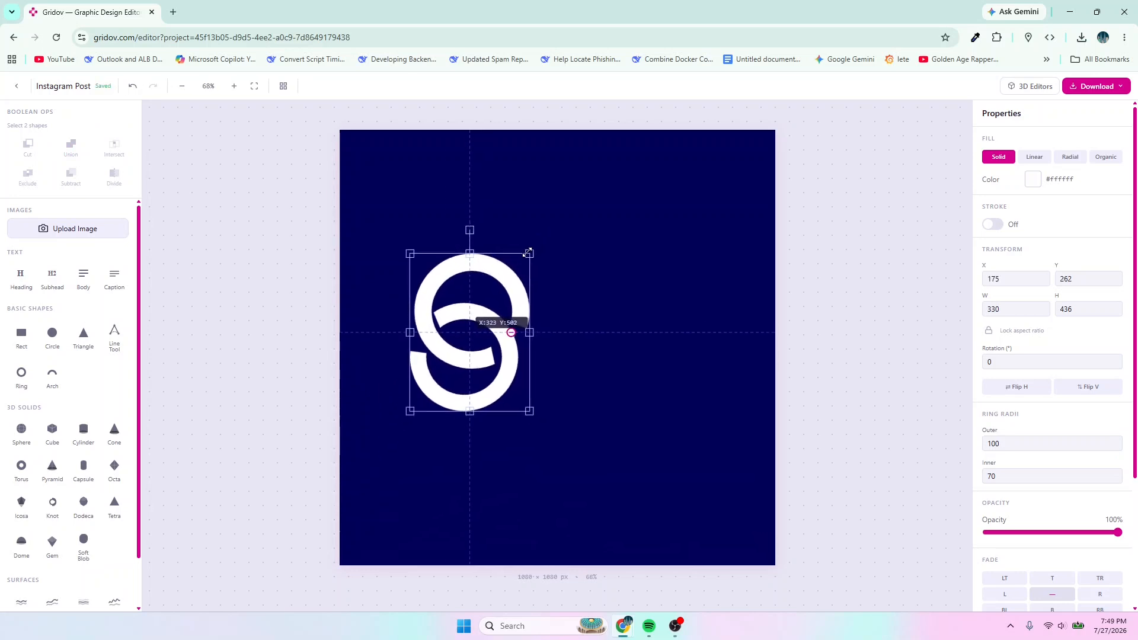
left_click(600, 299)
left_click(481, 273)
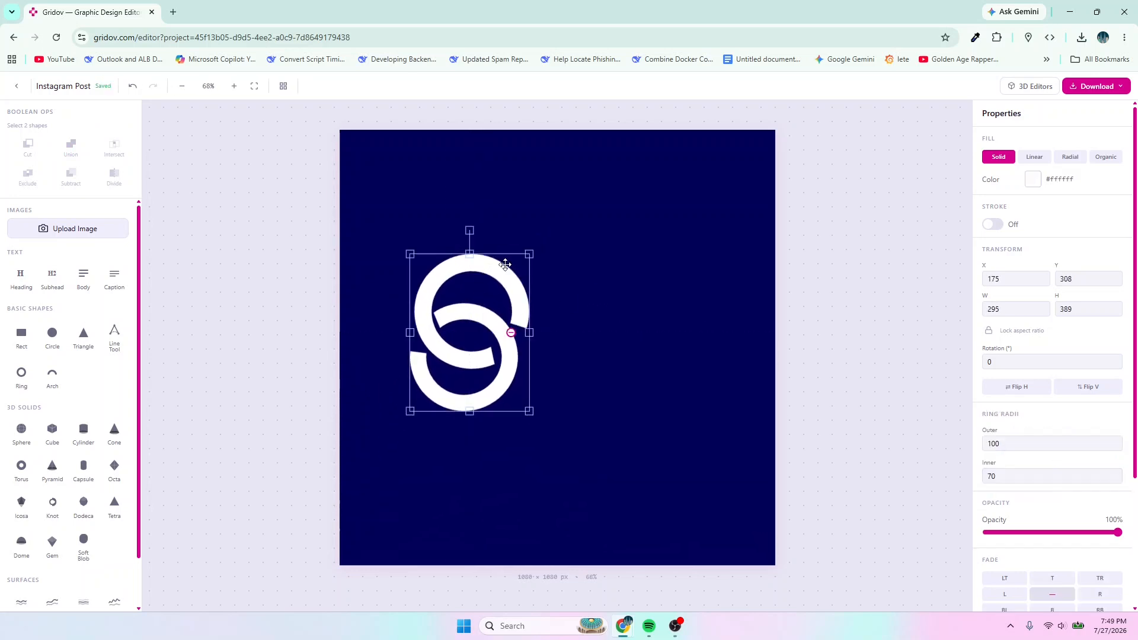
left_click_drag(528, 254, 512, 271)
left_click(553, 292)
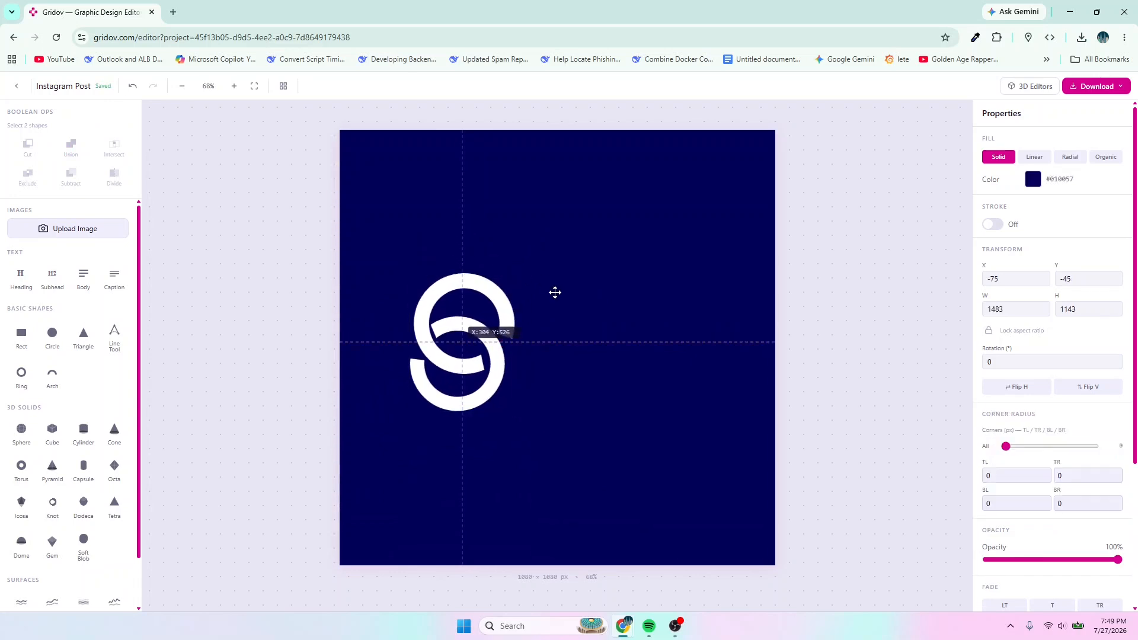
Step: Give the ring mark a linear gradient fill from #ffffff to about #6065fb at an angle of about 277°
left_click(481, 292)
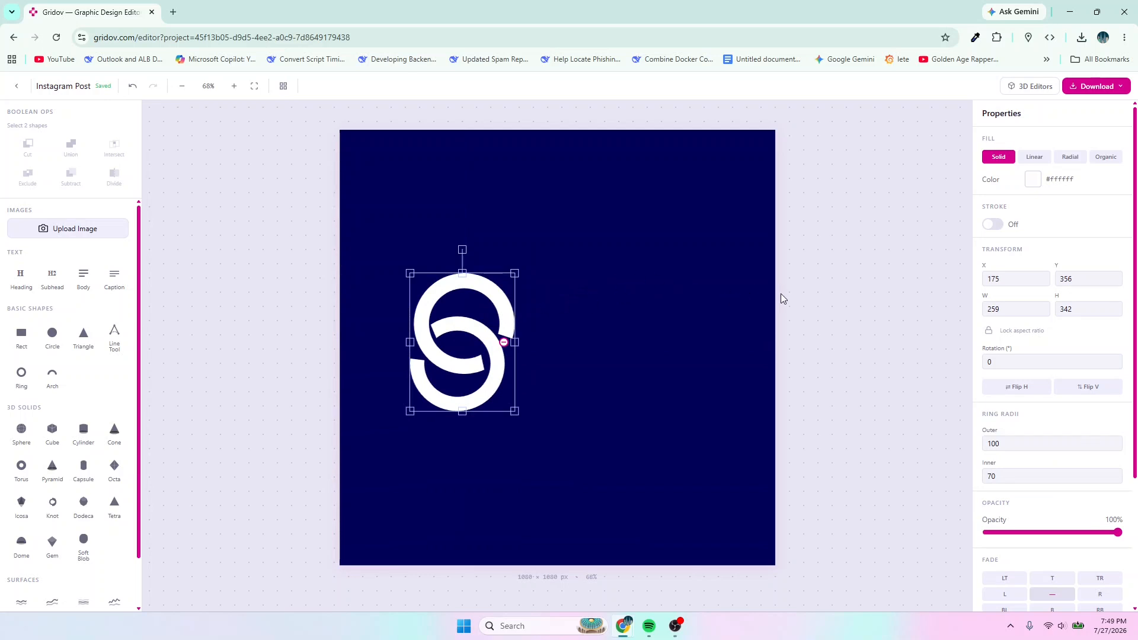
left_click(1036, 157)
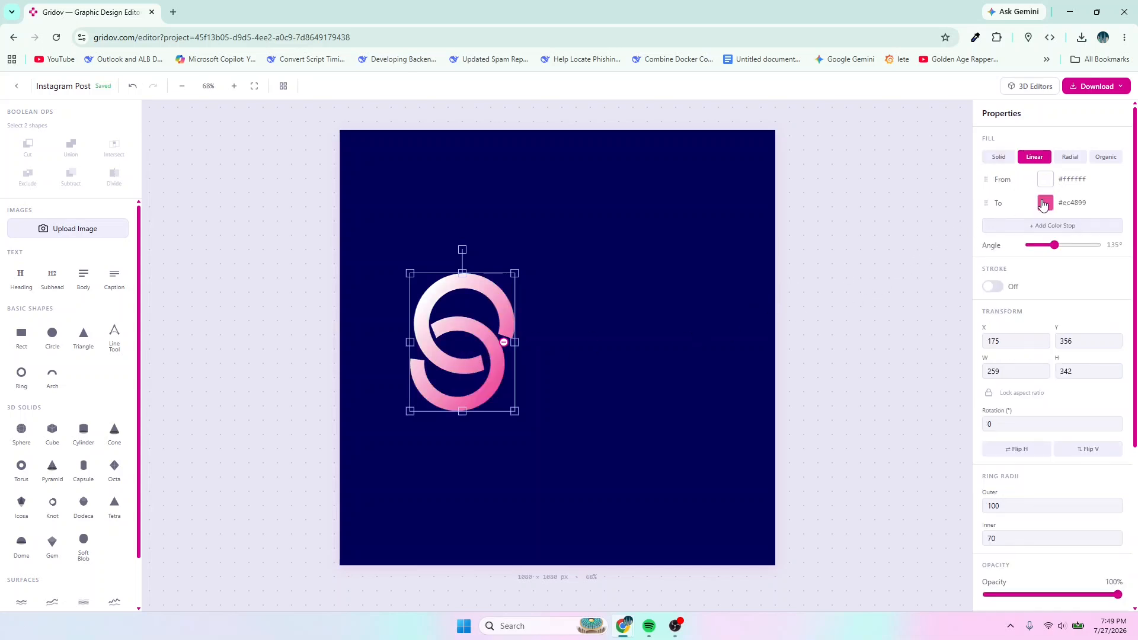
left_click(1044, 205)
left_click_drag(963, 301, 979, 301)
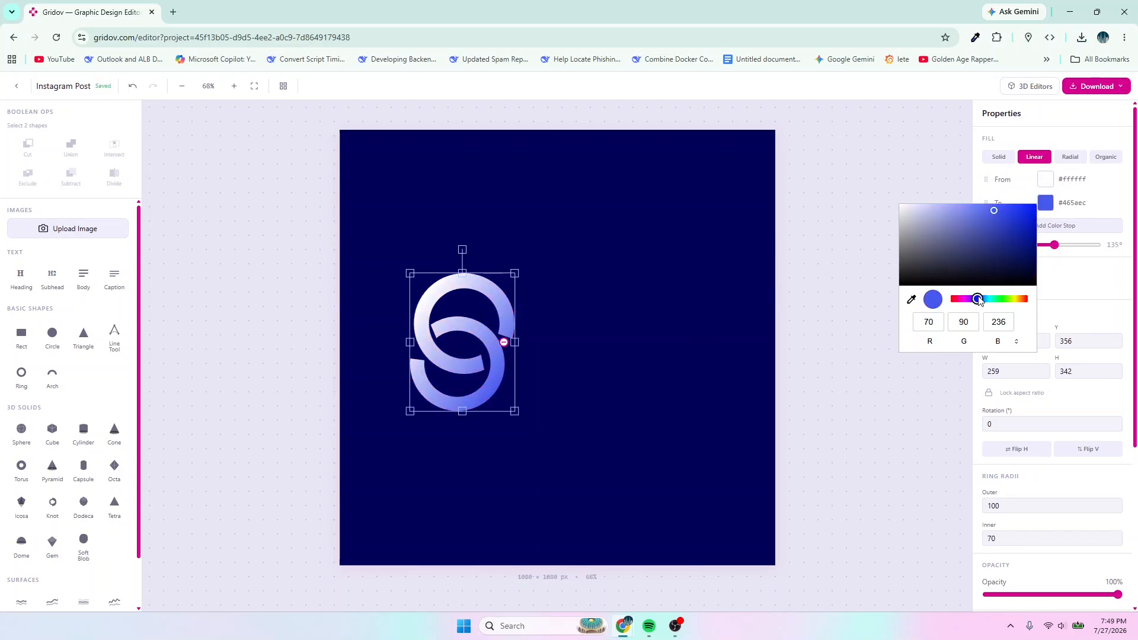
left_click_drag(996, 210, 983, 206)
left_click_drag(976, 302, 975, 300)
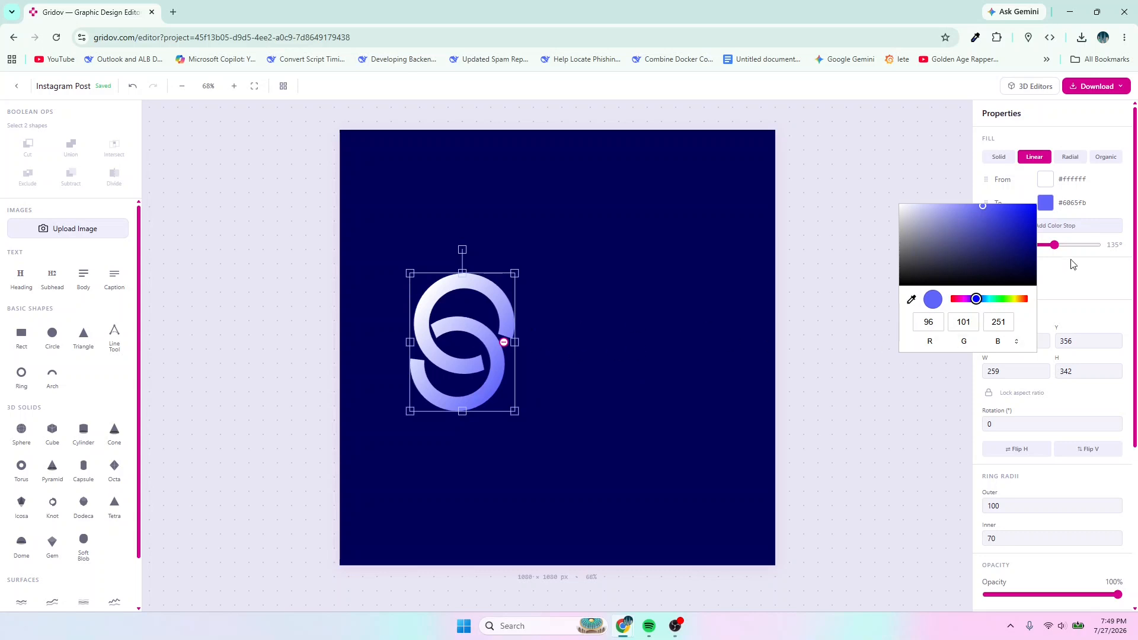
left_click_drag(1055, 248, 1083, 249)
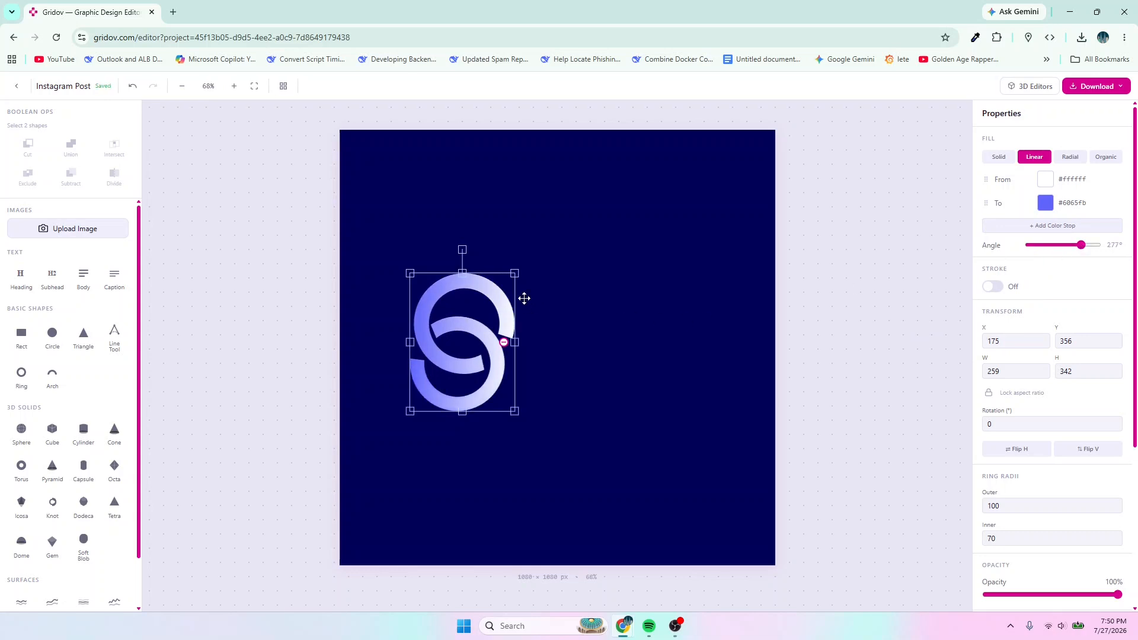
Step: Shrink the gradient ring mark to about 199 × 262 px and shift it slightly upward
left_click_drag(515, 273, 495, 310)
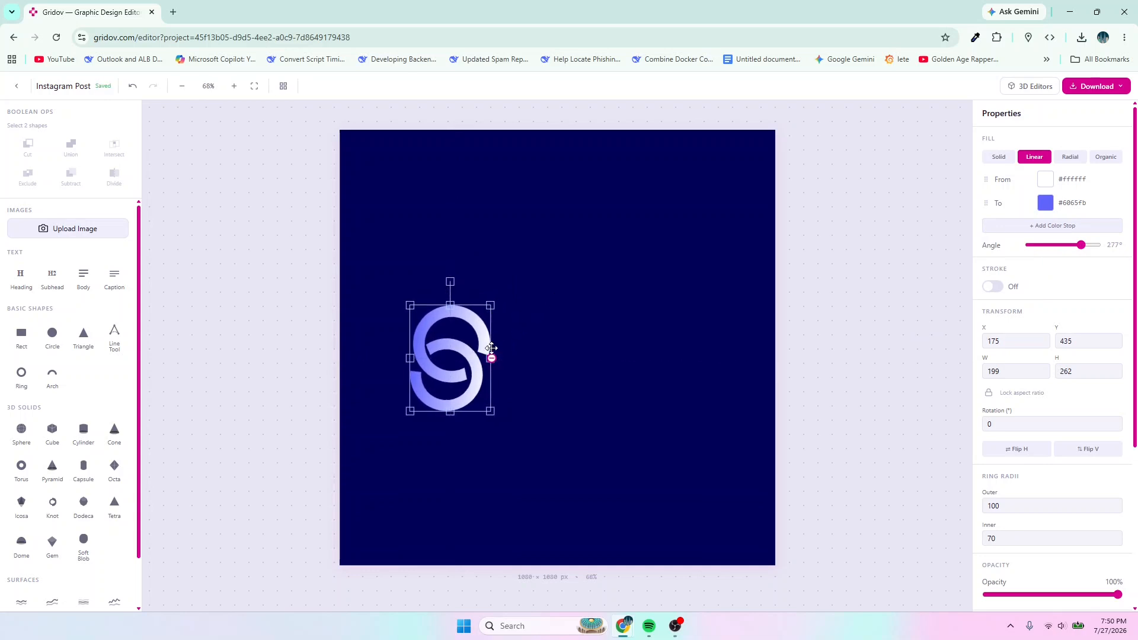
left_click_drag(468, 358, 474, 342)
left_click(556, 361)
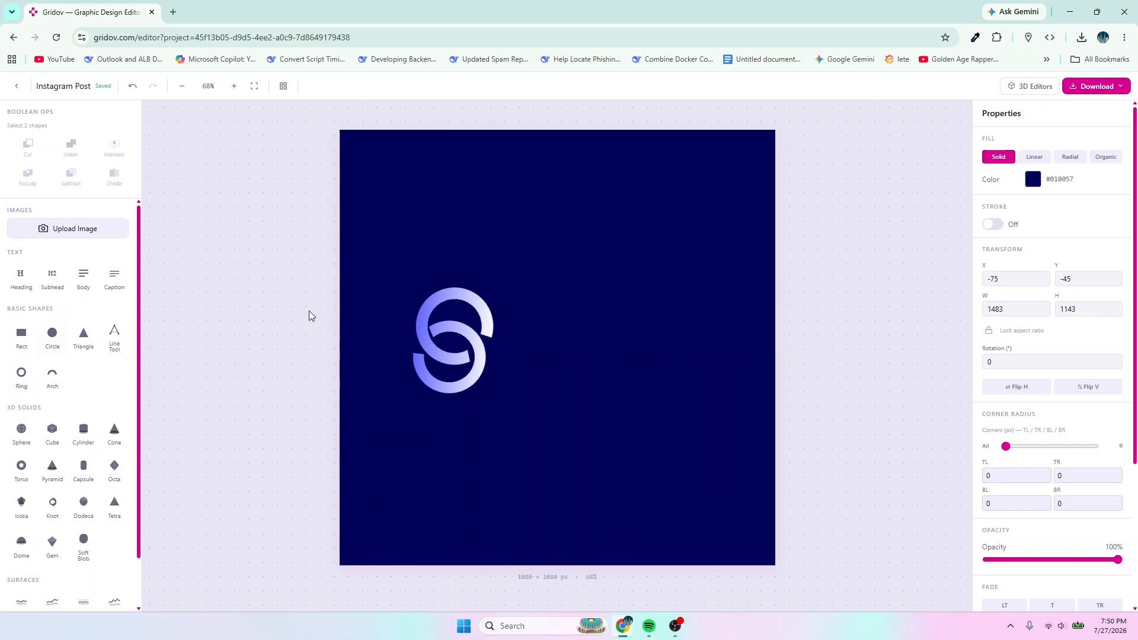
Step: Add a heading text to the right of the ring mark and color it white #ffffff
left_click(19, 280)
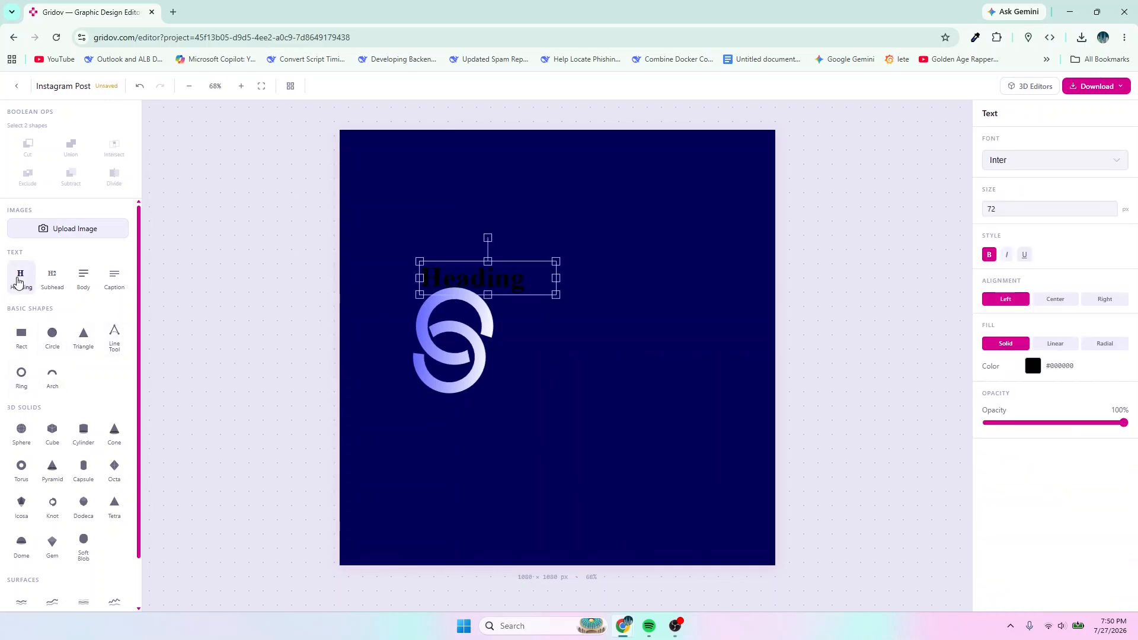
left_click_drag(499, 268, 579, 335)
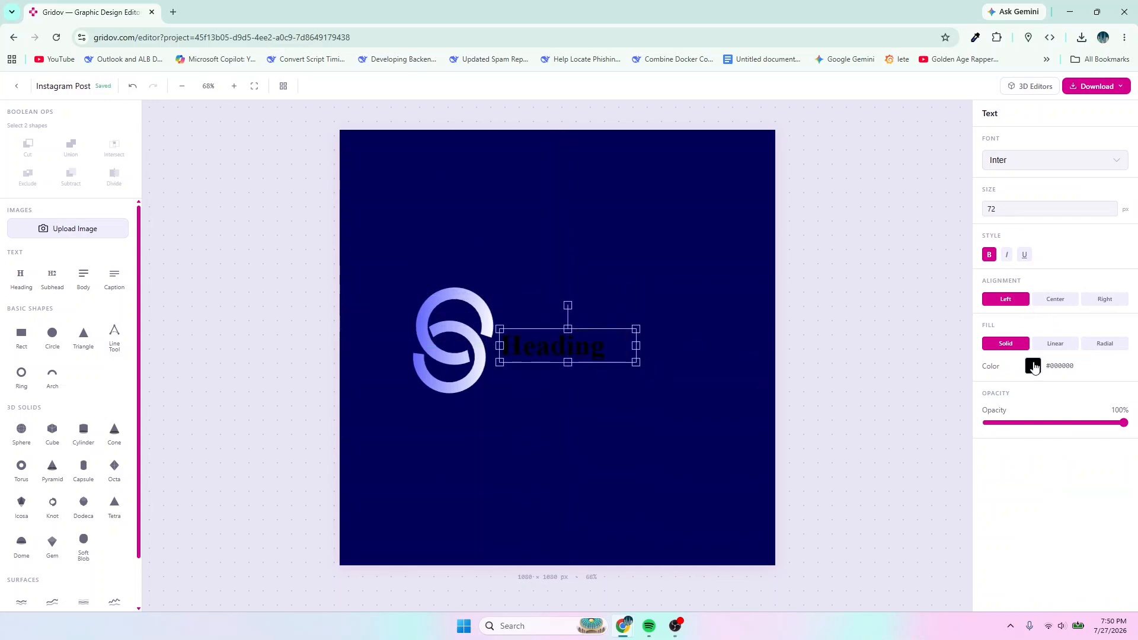
left_click(1033, 366)
left_click_drag(900, 418, 881, 354)
Step: Replace the placeholder heading text with "gridov" in lowercase
double_click(559, 352)
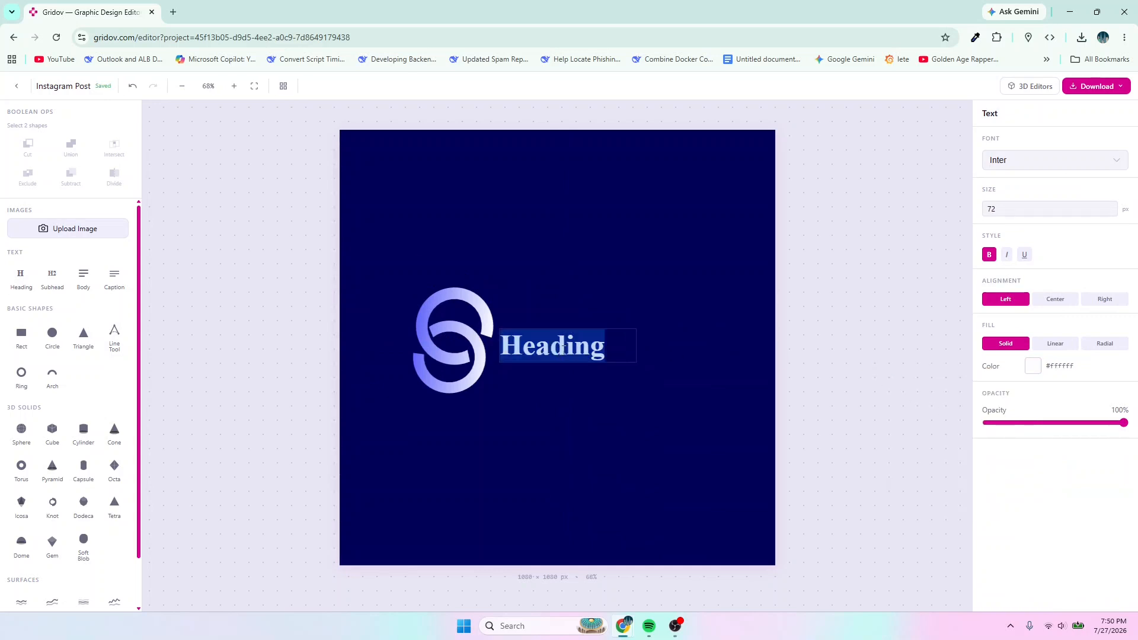
type("GRIDOV")
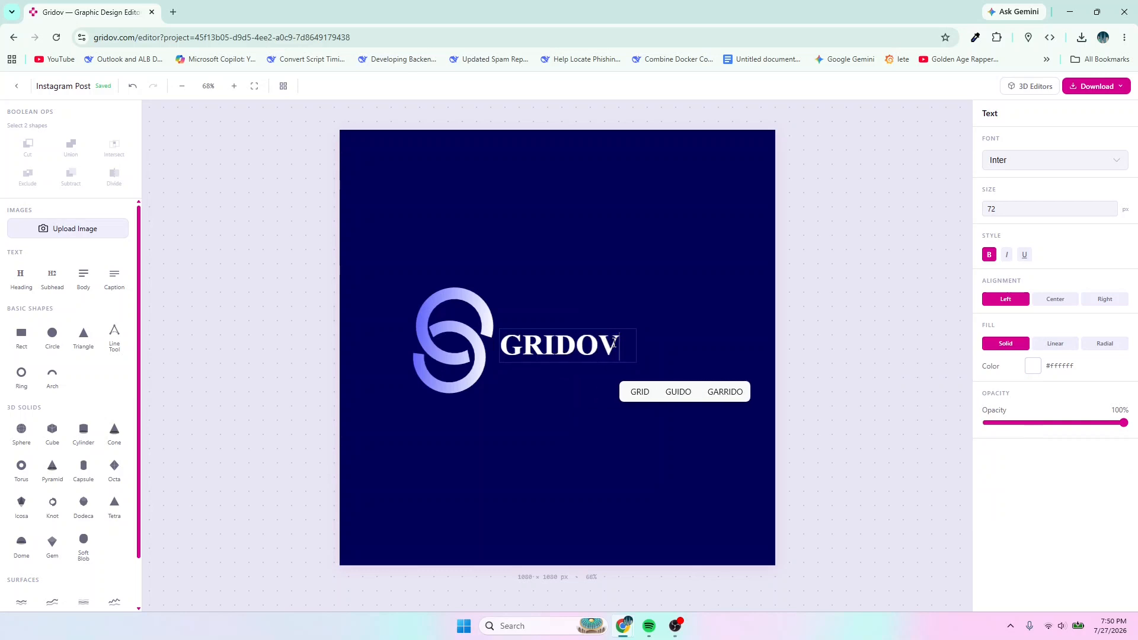
left_click_drag(626, 347, 496, 353)
type("gr")
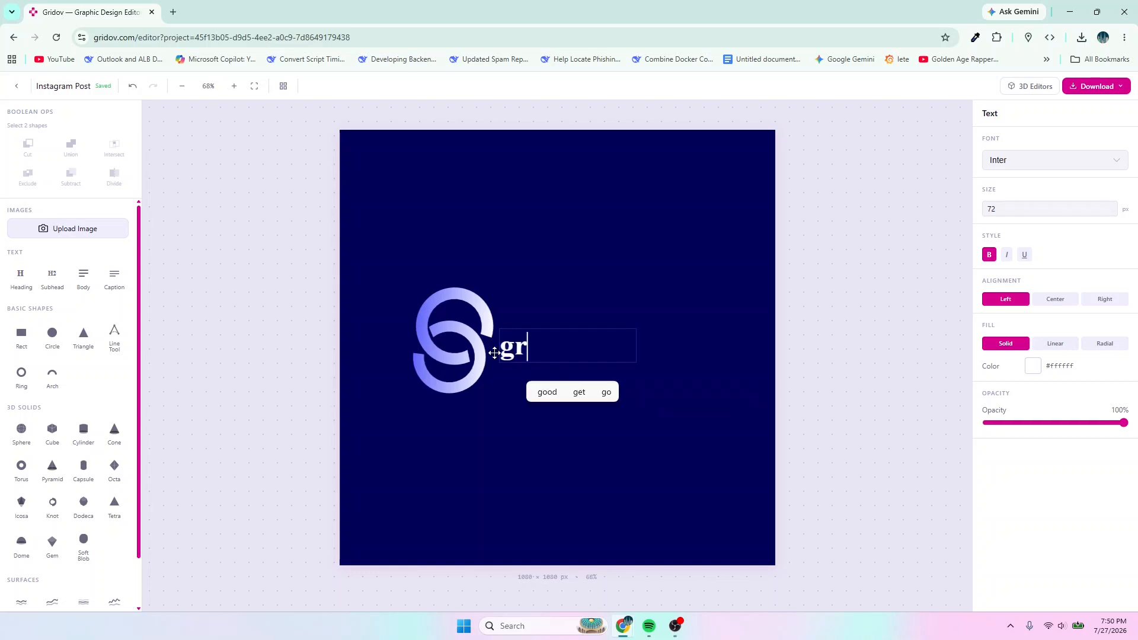
type("idov")
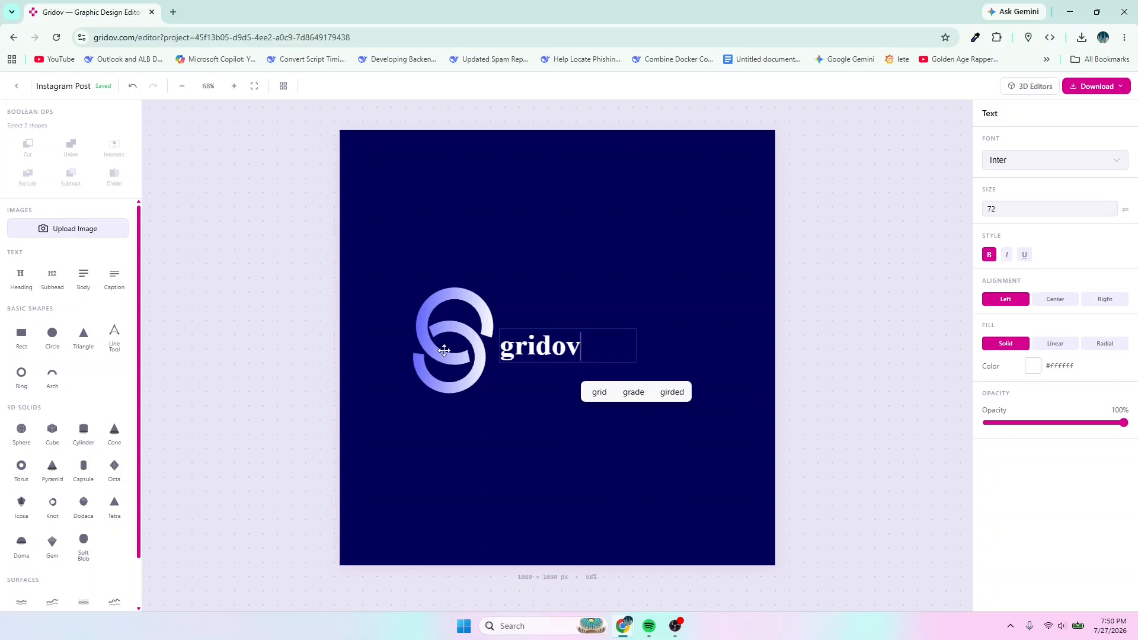
left_click(496, 419)
Step: Nudge the gridov text slightly upward beside the mark and narrow its text box to fit the word
left_click(538, 349)
left_click_drag(538, 349, 541, 342)
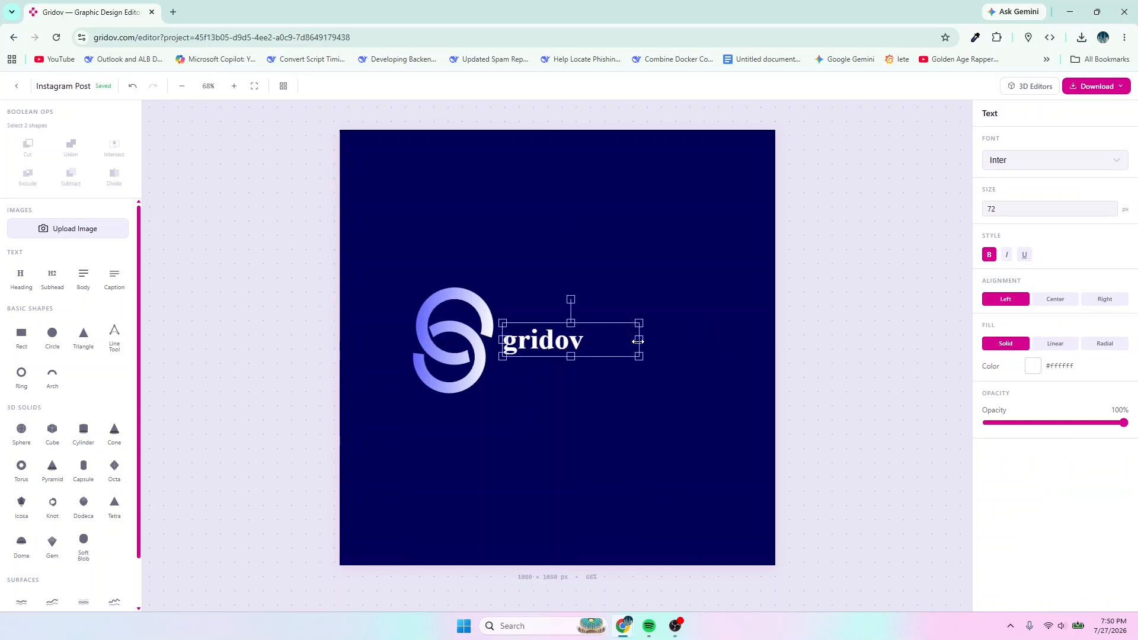
left_click_drag(639, 339, 599, 339)
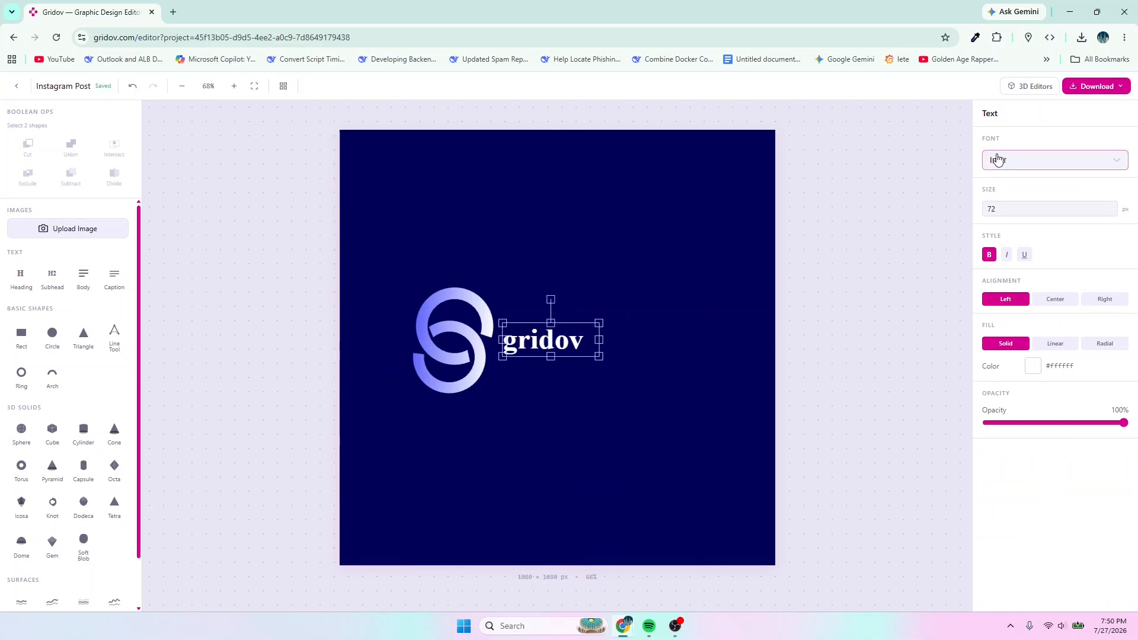
Step: Change the gridov text's font to Comfortaa
left_click(995, 159)
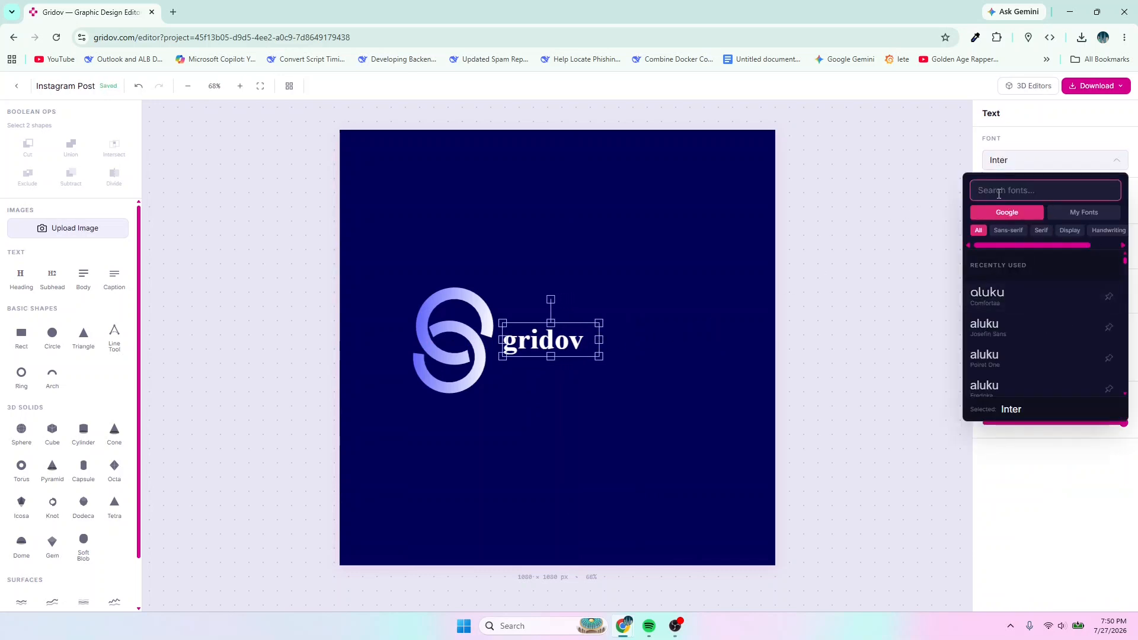
type("com")
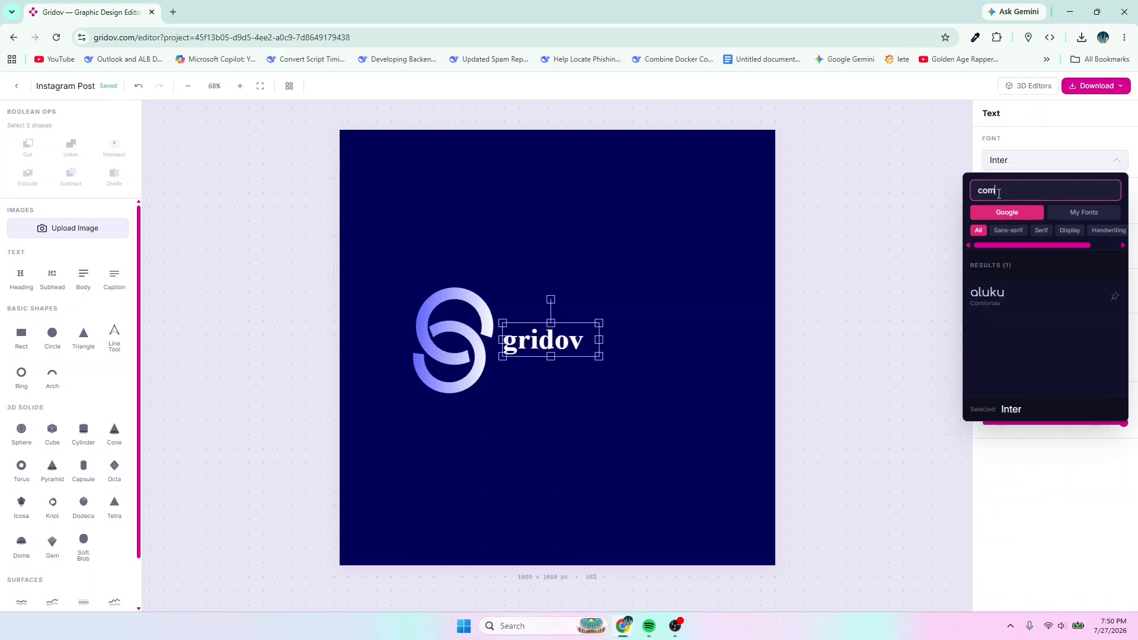
left_click(992, 303)
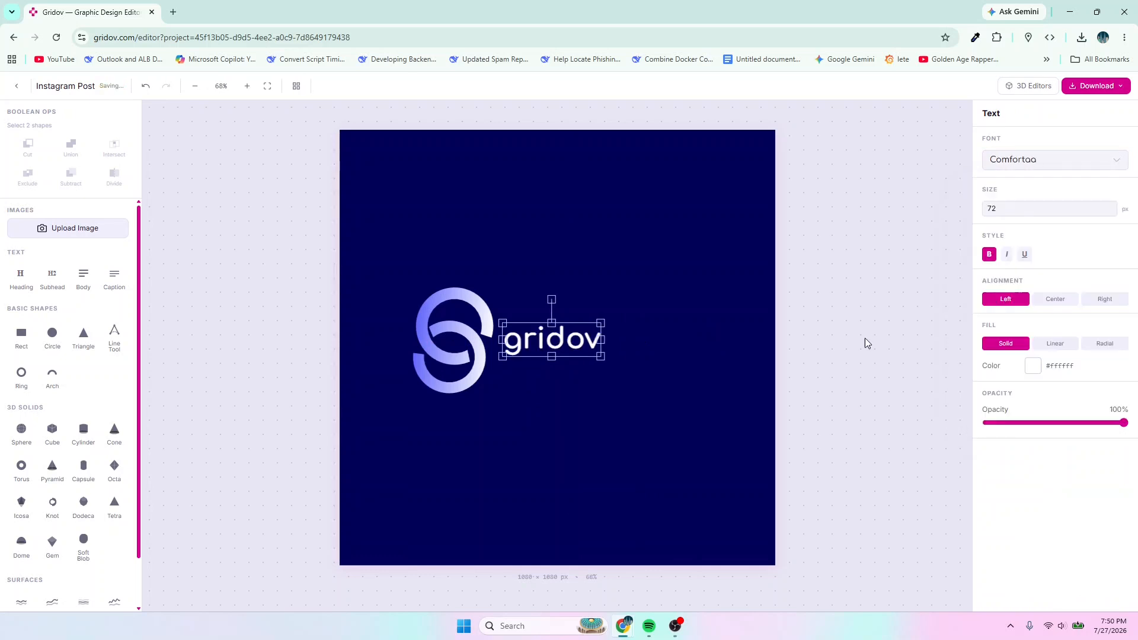
Step: Enlarge the gridov text to about 119 px and align it with the vertical middle of the ring mark
left_click(559, 373)
left_click_drag(562, 347, 679, 303)
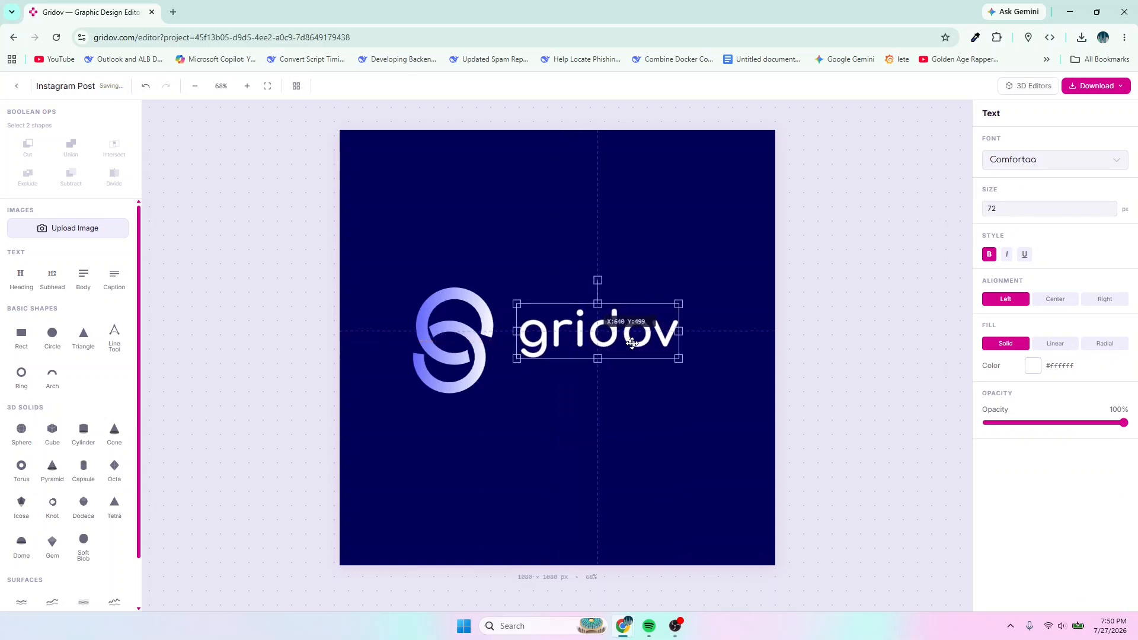
mouse_move(632, 343)
left_mouse_down()
mouse_move(618, 355)
mouse_move(636, 352)
left_mouse_up()
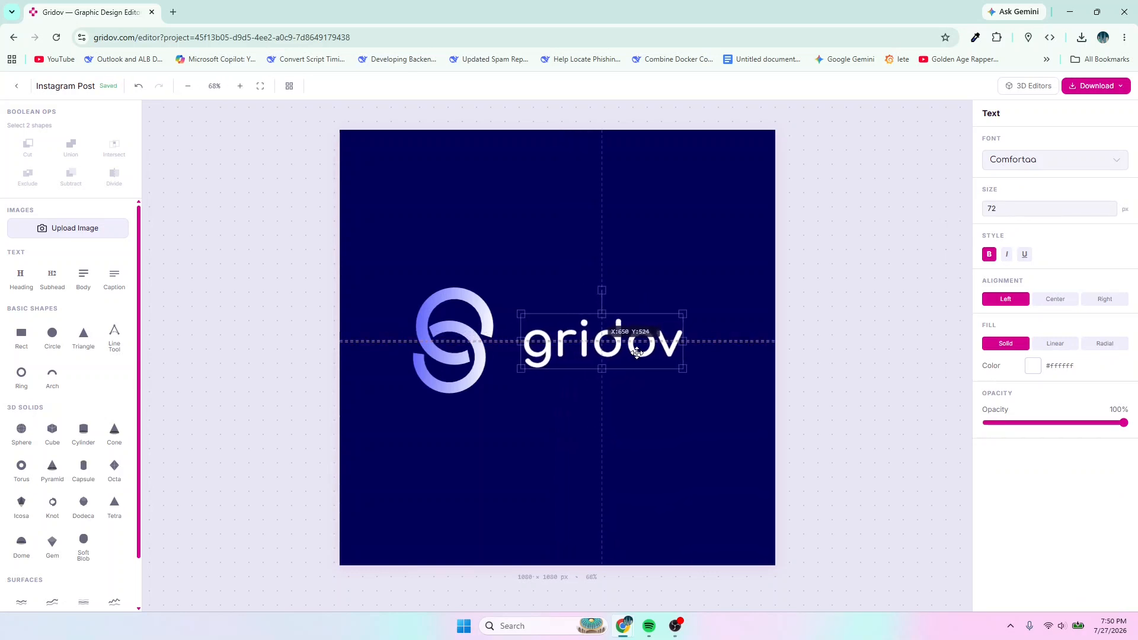
Step: Bring the ring mark and the gridov text closer together around the canvas center, and enlarge the text slightly
left_click_drag(487, 326, 580, 343)
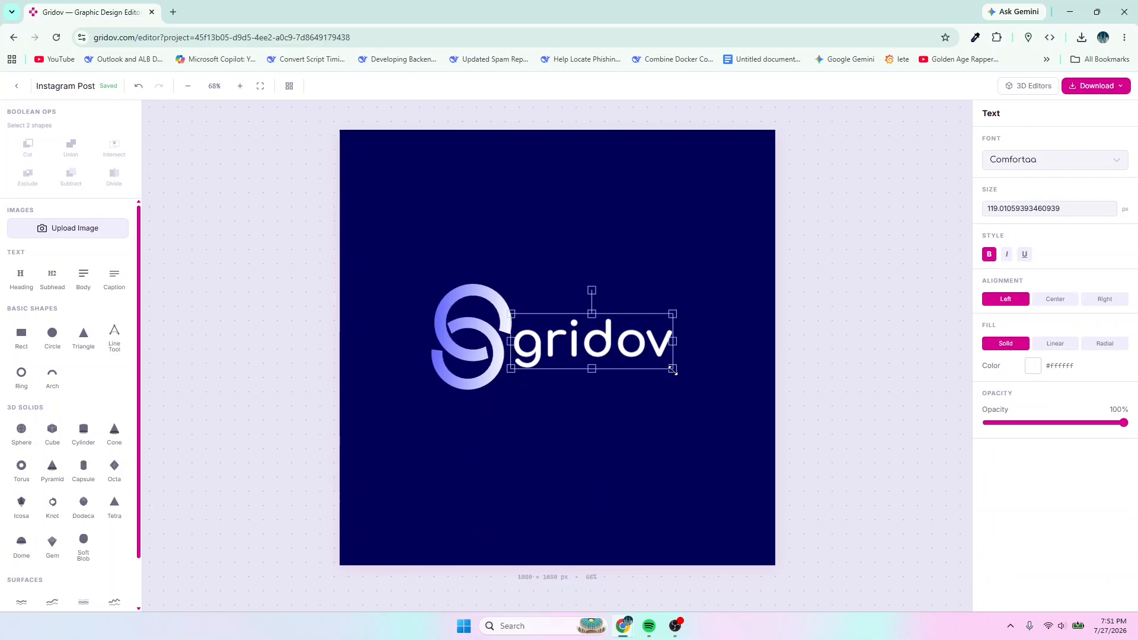
left_click_drag(673, 371, 638, 345)
left_click(445, 408)
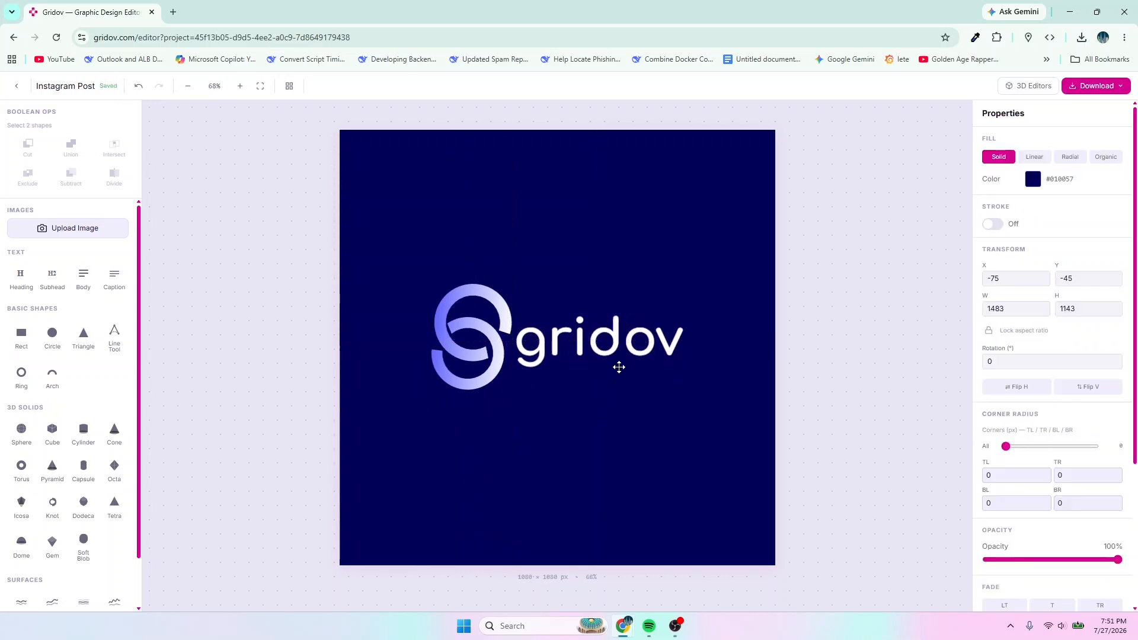
Step: Give the navy background an Organic fill blending #010057 with blue #4e58da
left_click(639, 346)
left_click(614, 409)
left_click(1105, 156)
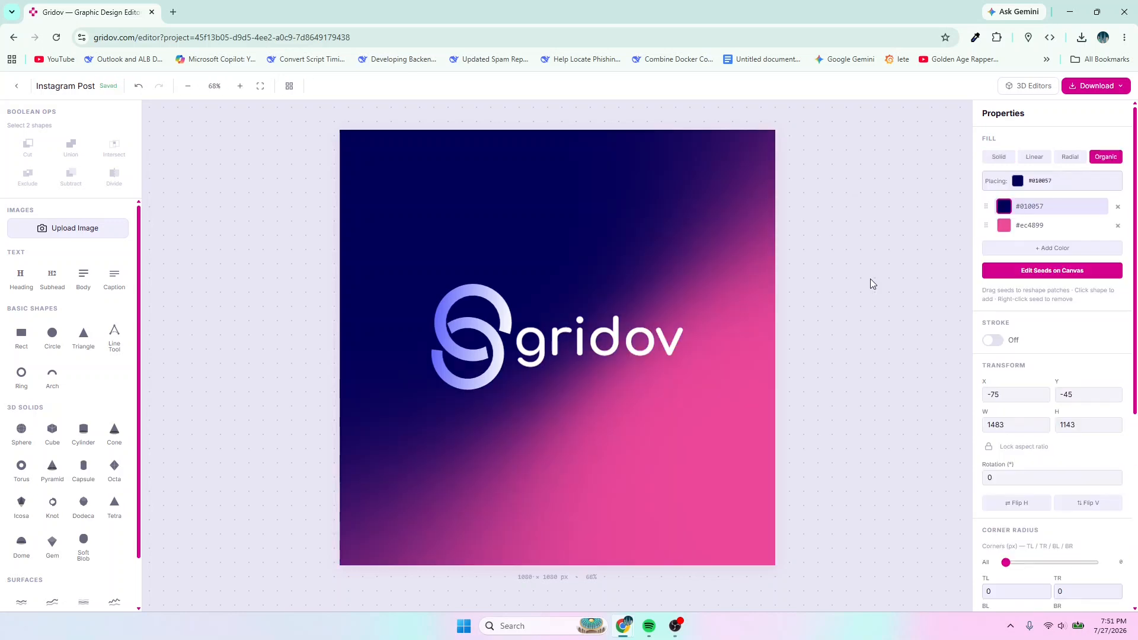
left_click(1003, 225)
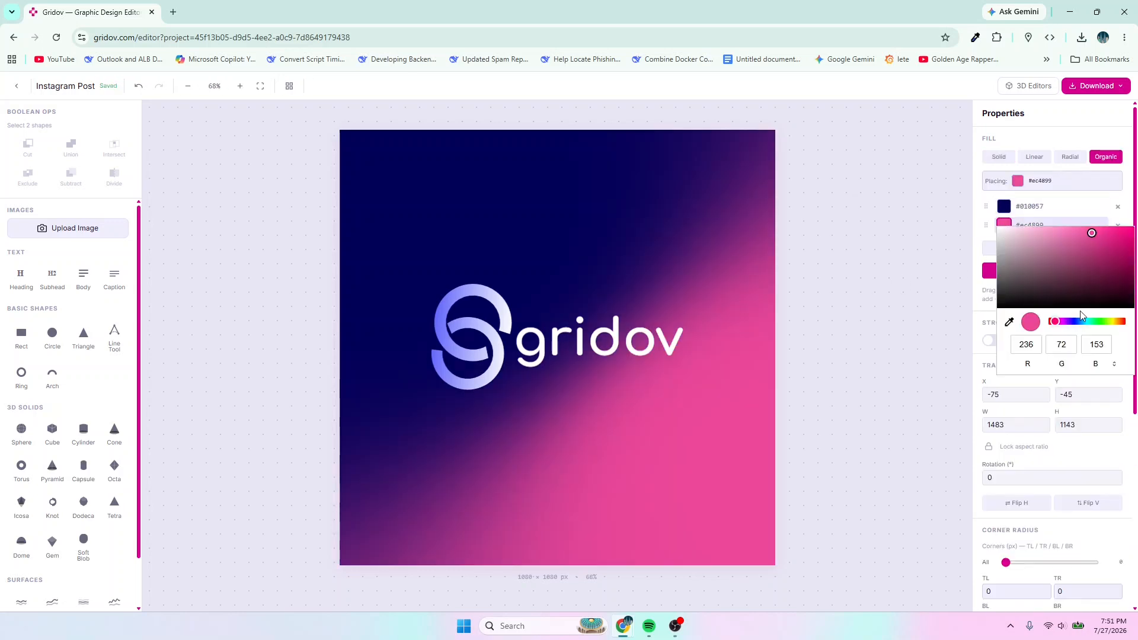
left_click_drag(1063, 327, 1076, 325)
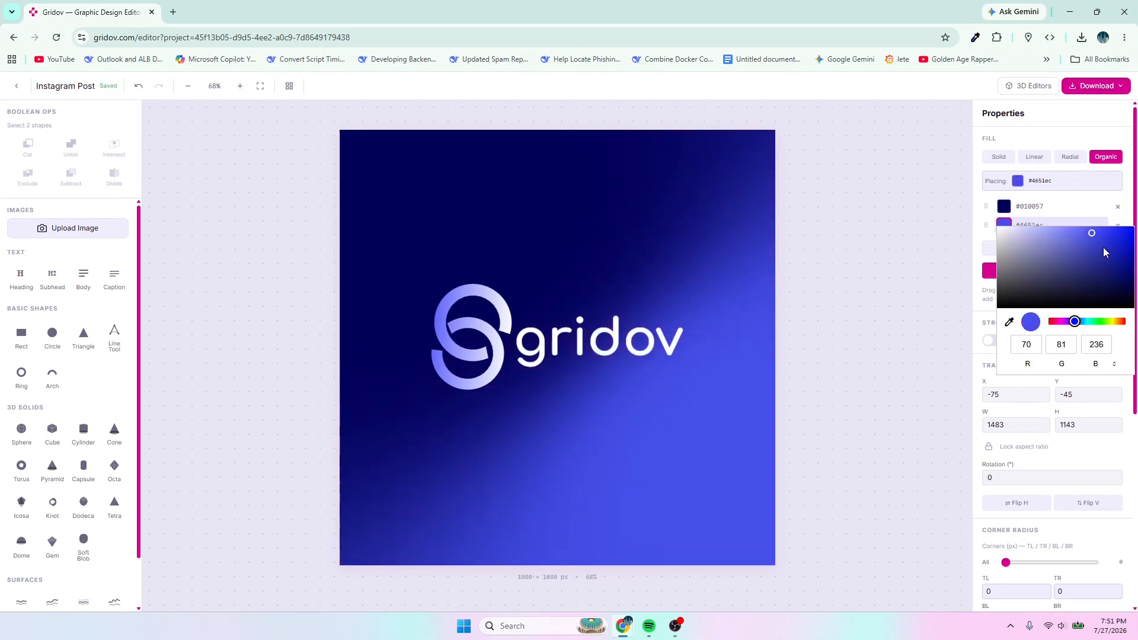
left_click_drag(1093, 234, 1085, 240)
left_click_drag(1075, 321, 1075, 320)
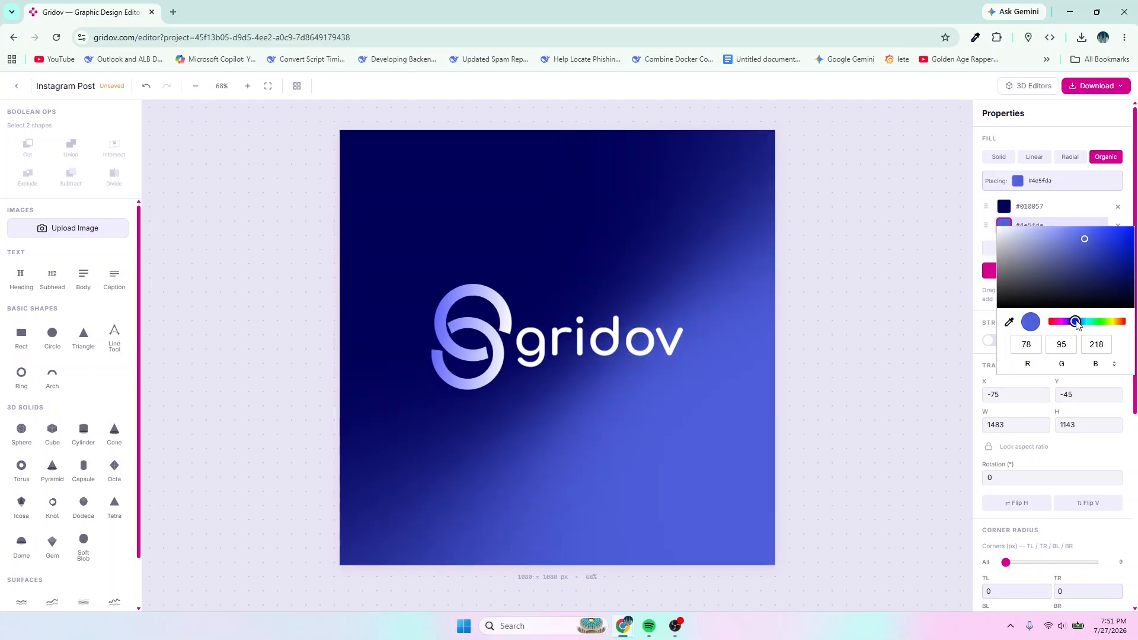
left_click(708, 467)
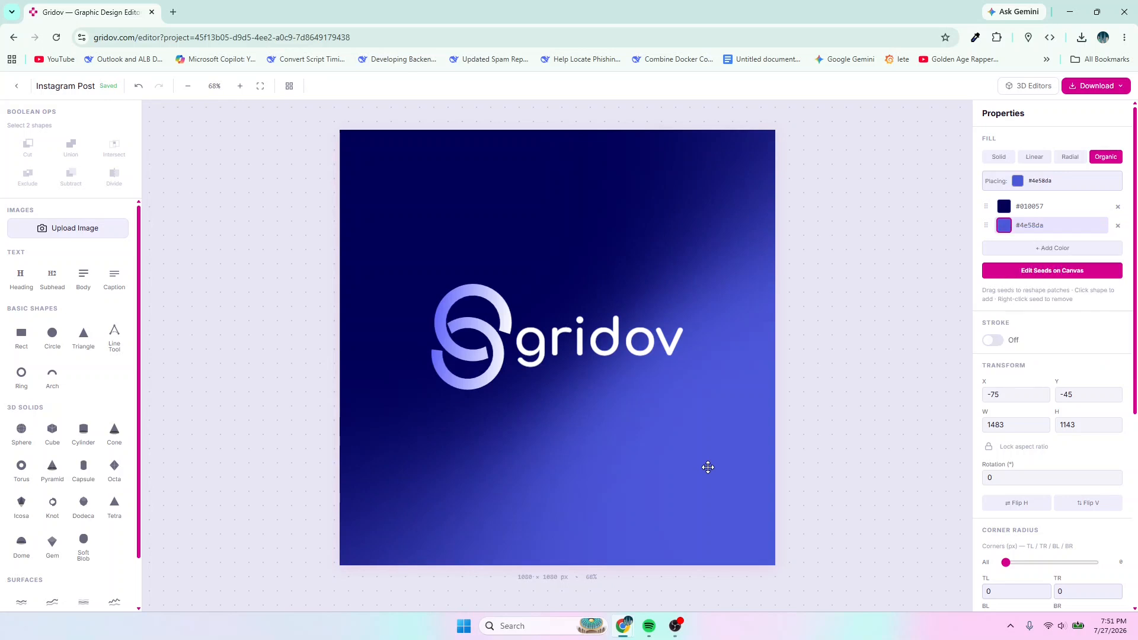
Step: Add another #4e58da seed to the background's organic fill near the lower-right corner of the canvas
left_click(1039, 273)
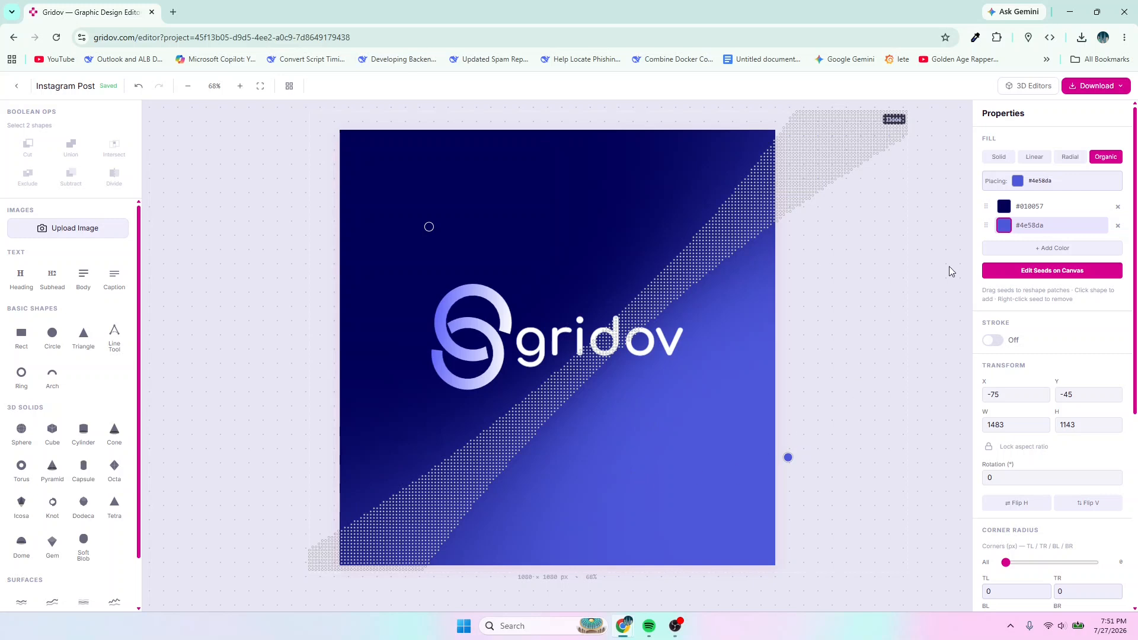
left_click(1009, 230)
left_click(716, 529)
Step: Place #010057 seeds at the upper right, the lower middle and the lower-right corner, and finish editing the seeds
left_click(1004, 206)
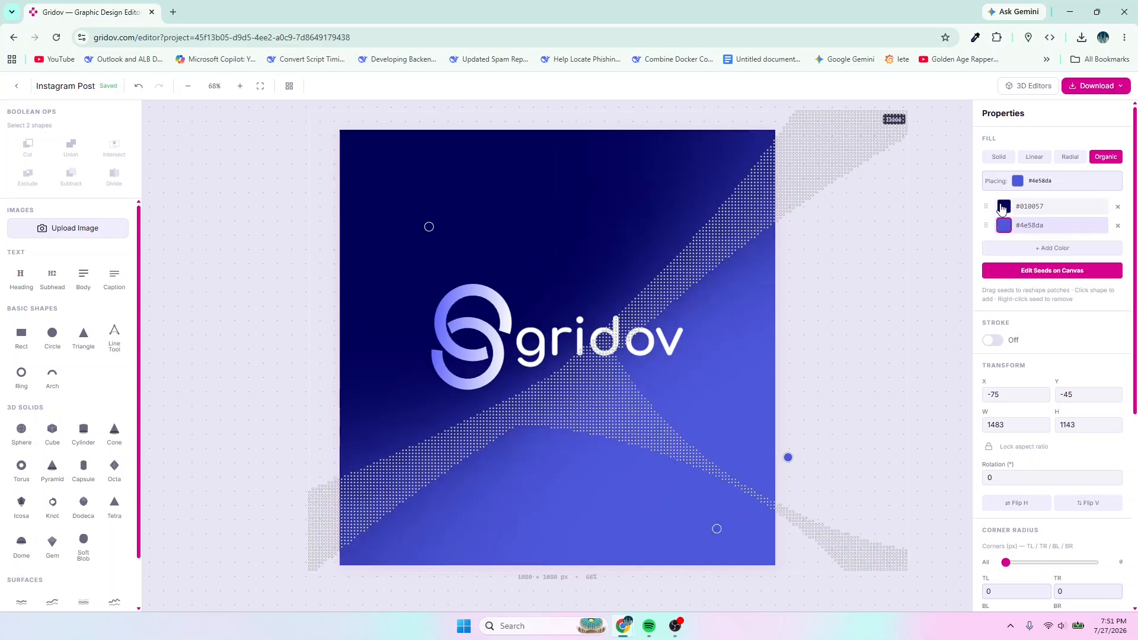
left_click(725, 305)
left_click(546, 517)
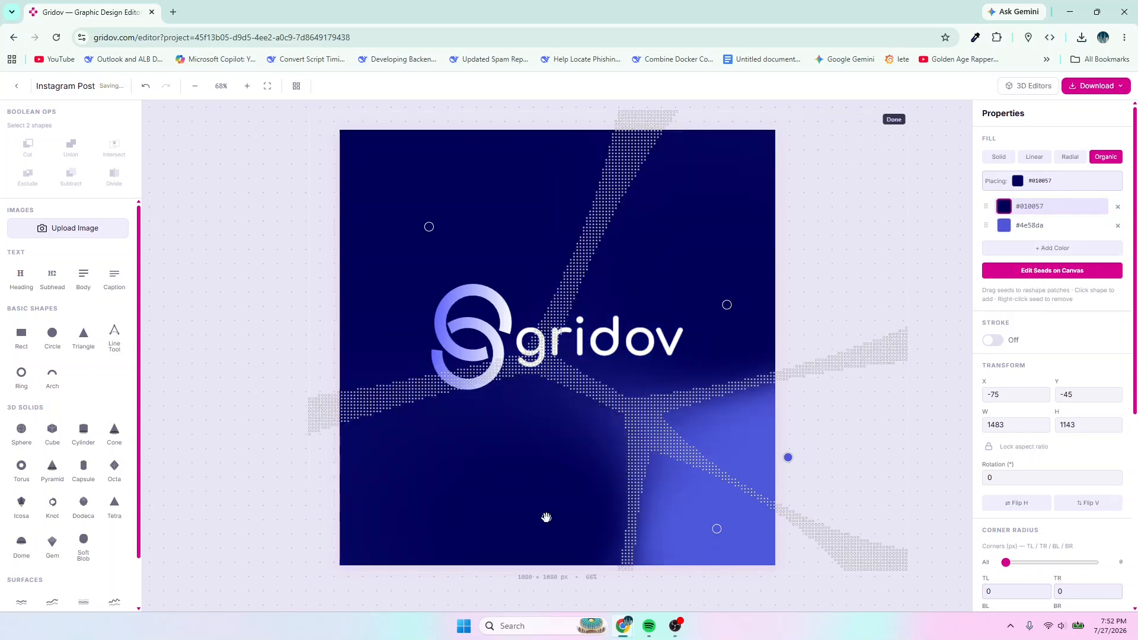
left_click(784, 546)
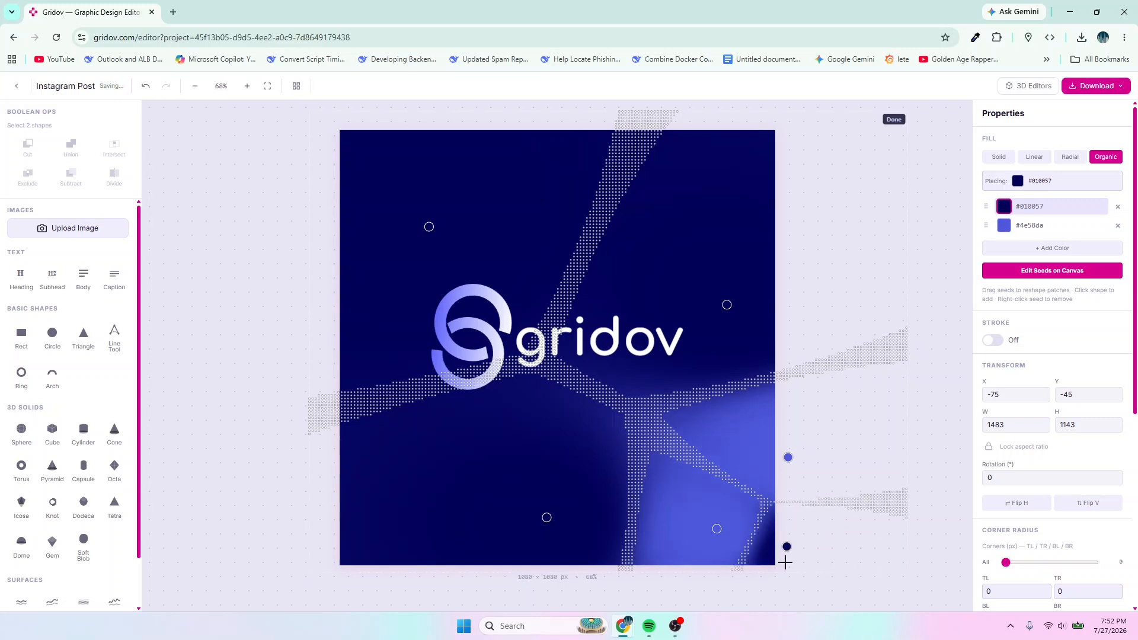
left_click_drag(784, 546, 745, 542)
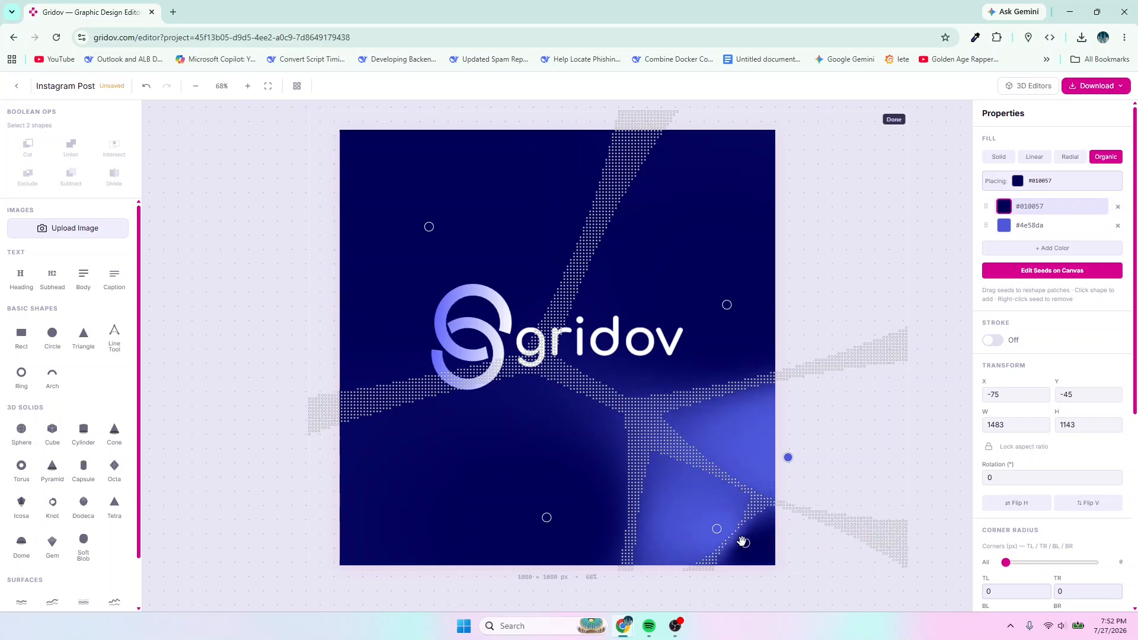
left_click(1030, 271)
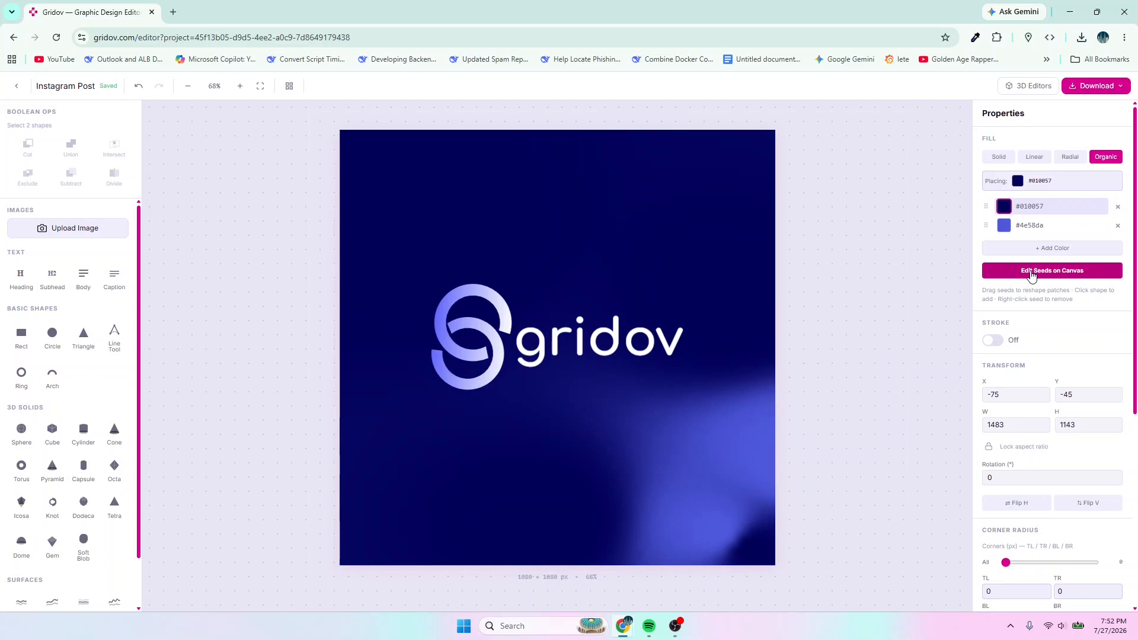
Step: Add white #ffffff to the background's organic fill and move its seed just beyond the canvas's right edge
left_click(1004, 249)
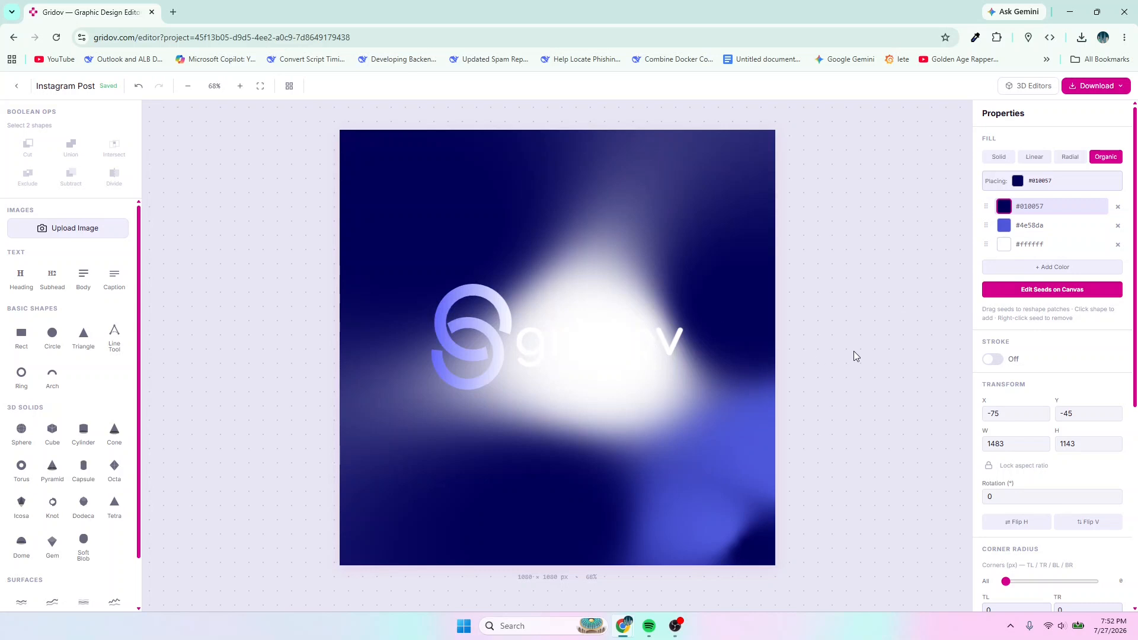
left_click(1027, 290)
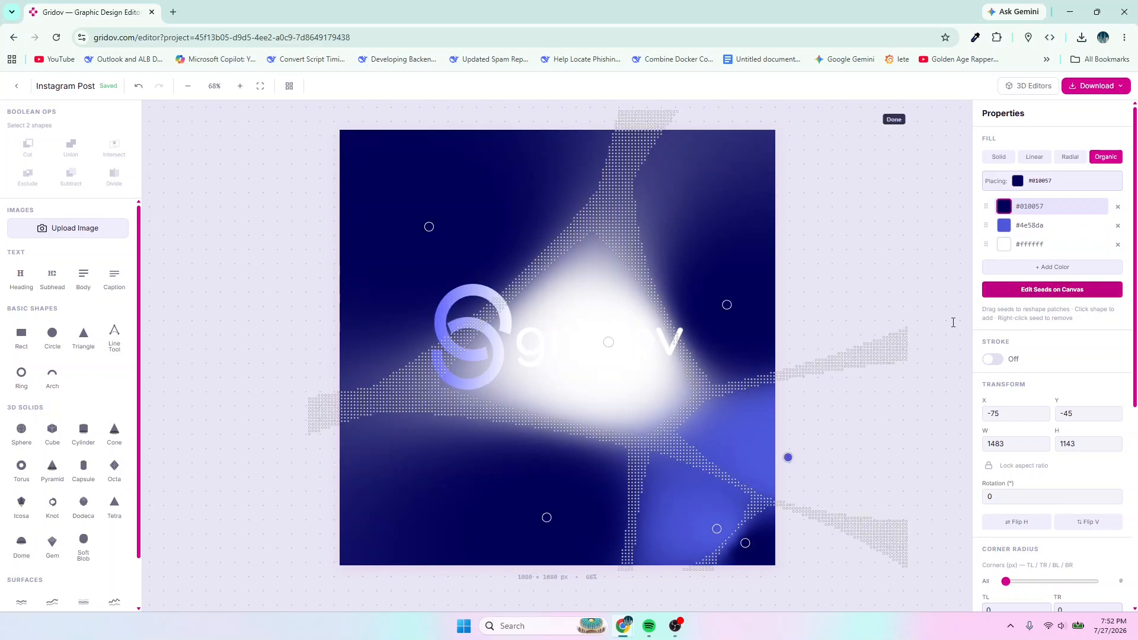
left_click_drag(610, 343, 817, 377)
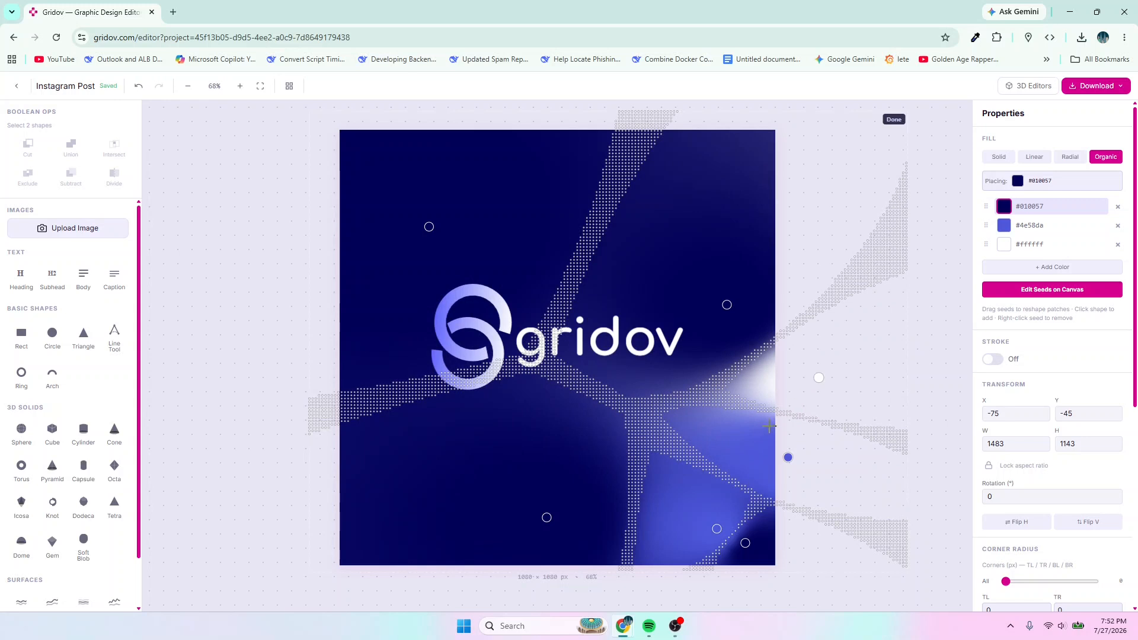
Step: Add a #010057 seed below the end of the gridov text, raise the upper-right and lower-middle navy seeds, and finish seed editing
left_click_drag(547, 518, 575, 495)
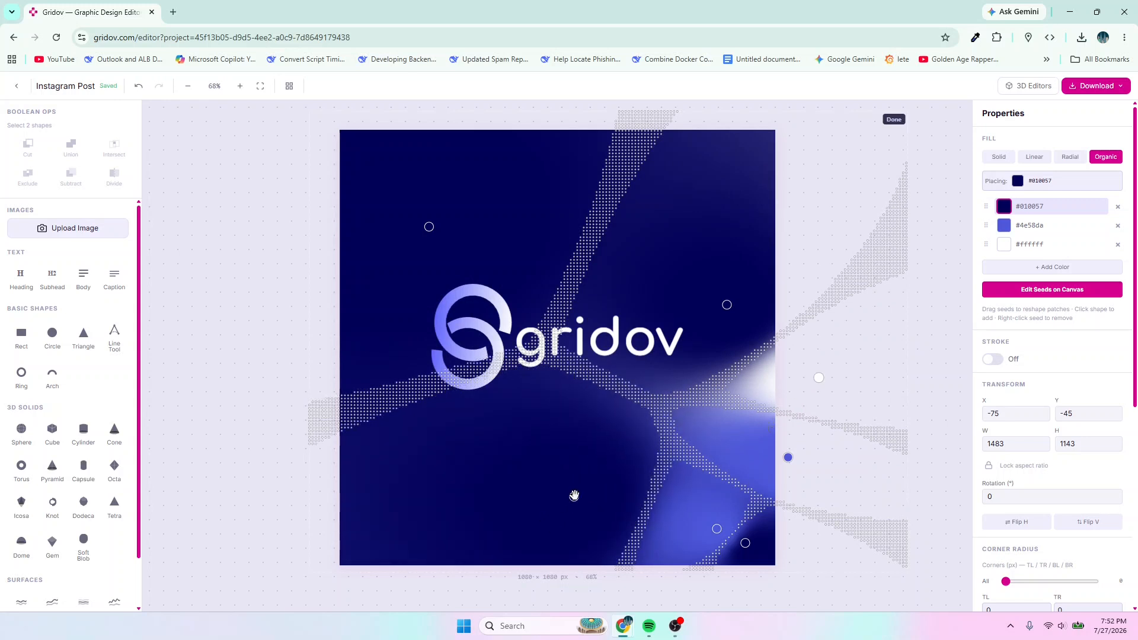
left_click(1003, 207)
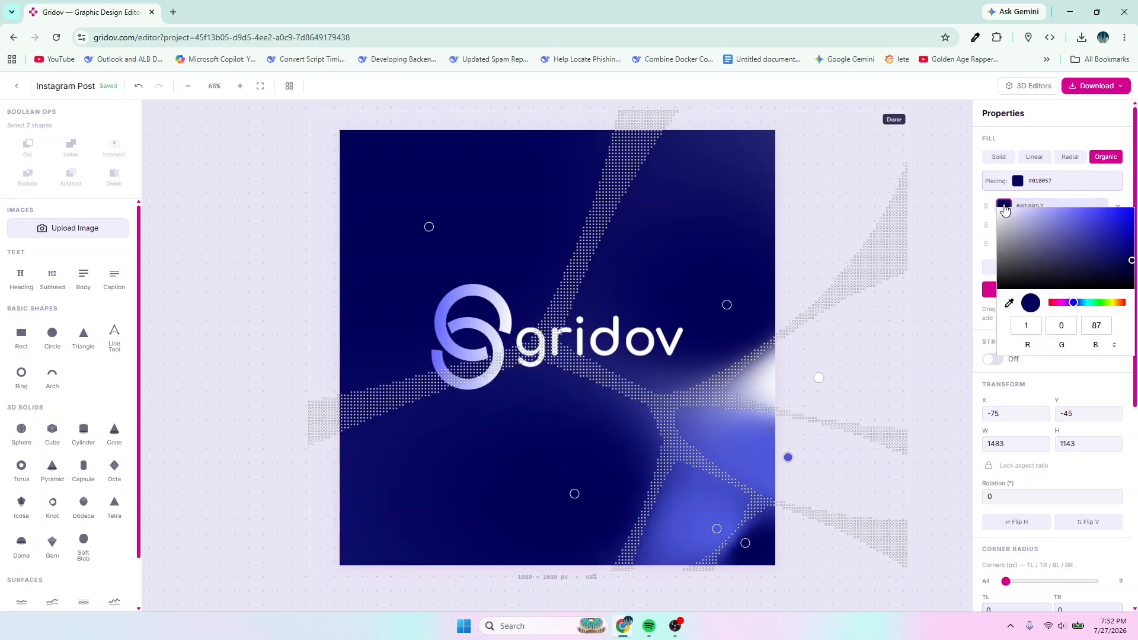
left_click(627, 404)
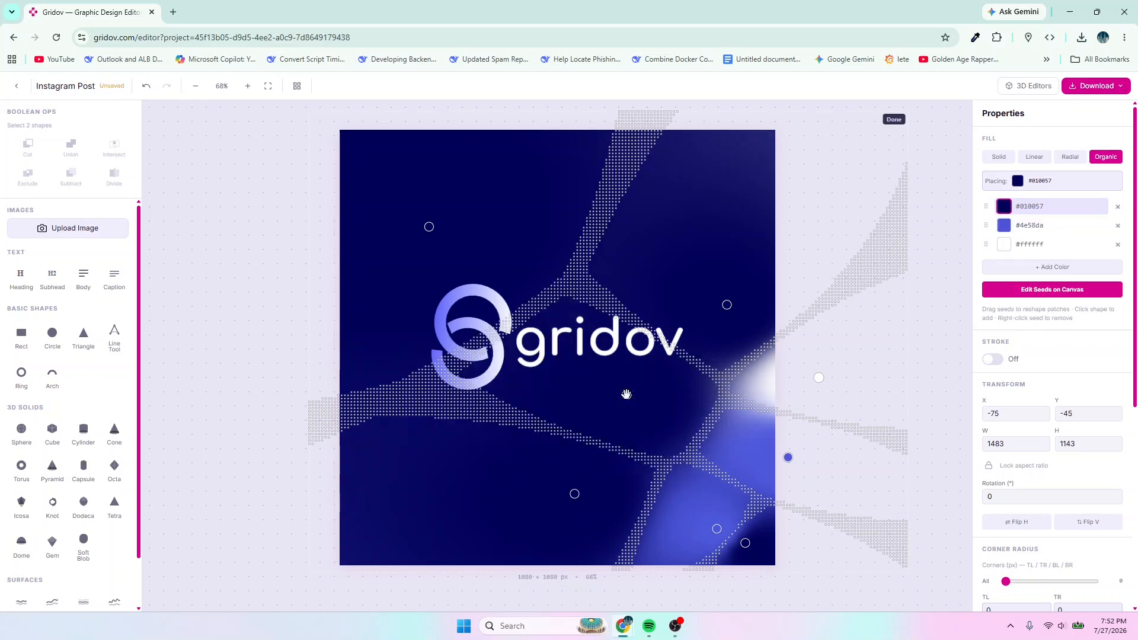
left_click_drag(626, 400, 663, 442)
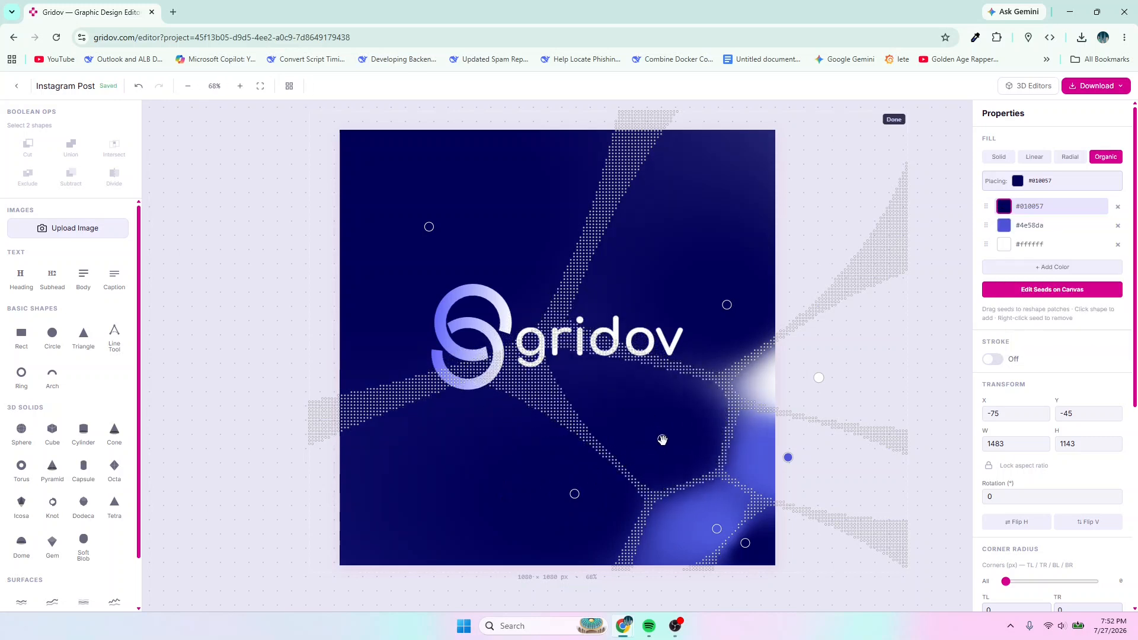
left_click_drag(727, 303, 709, 245)
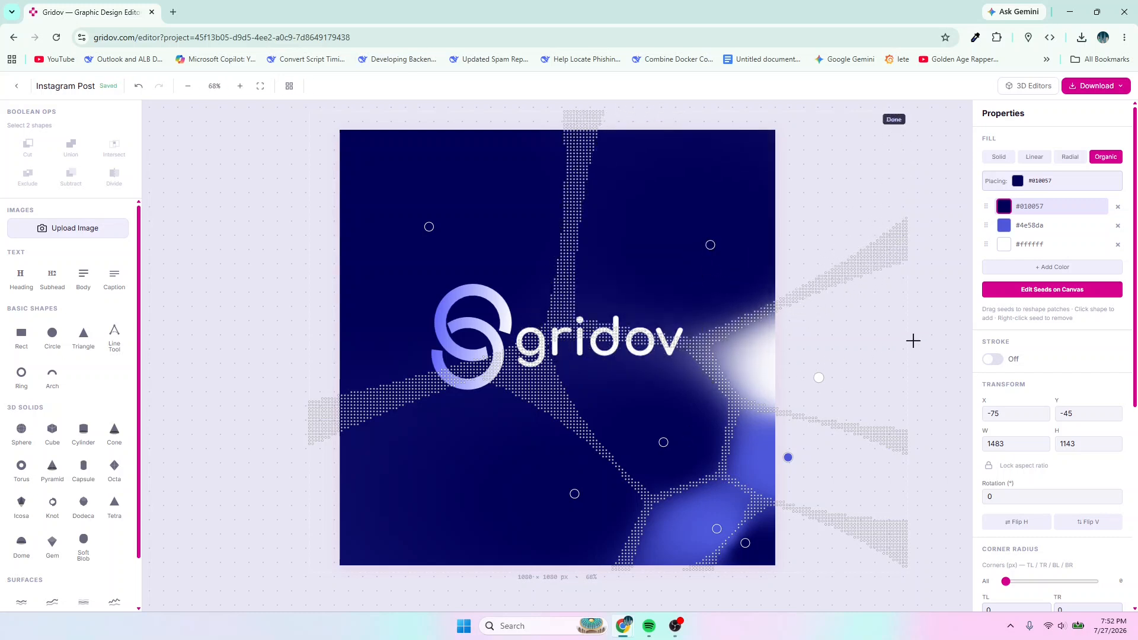
left_click(1050, 291)
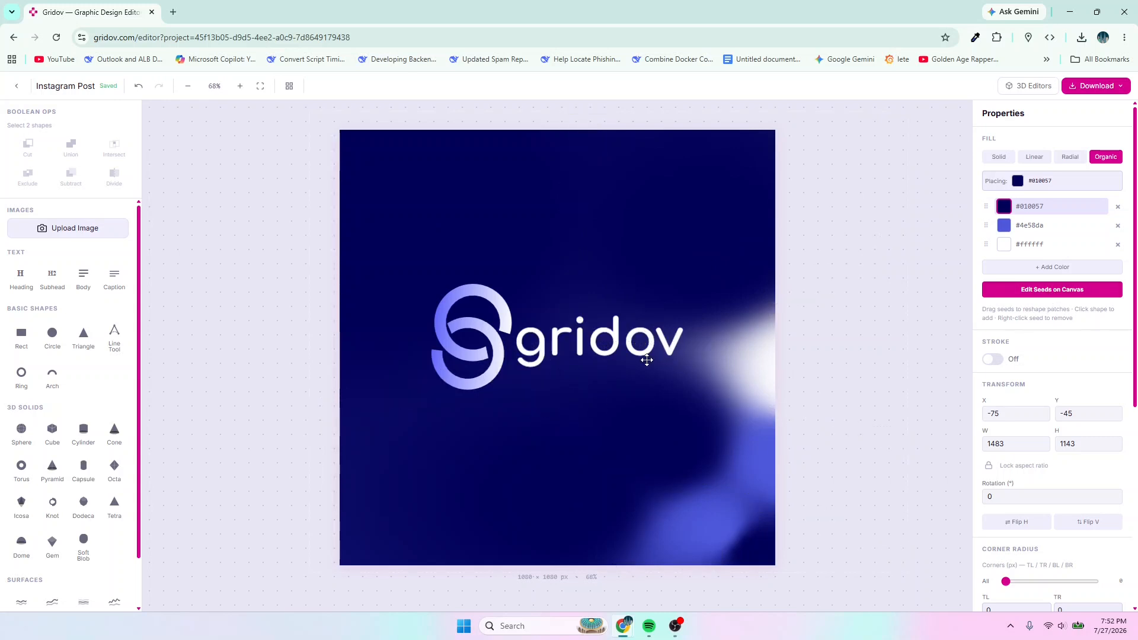
Step: Scale down the gridov text and shrink the ring mark to about 119 × 156, leaving a small gap between them
left_click(489, 302)
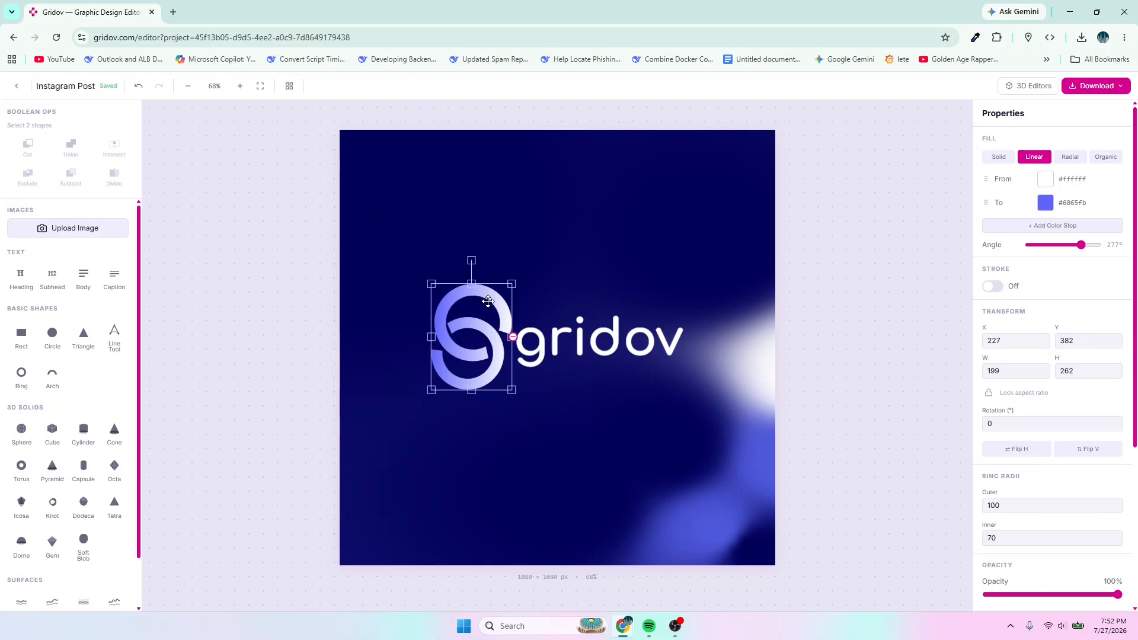
left_click(591, 339, "shift")
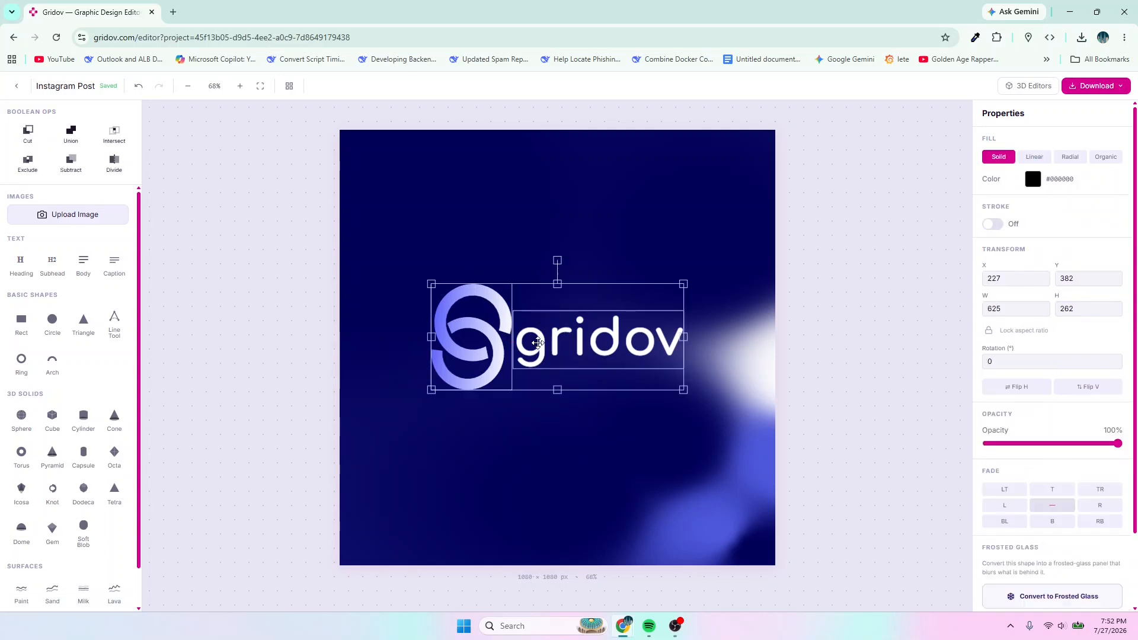
left_click_drag(683, 285, 616, 336)
left_click(555, 424)
left_click_drag(518, 362, 533, 361)
left_click_drag(458, 342, 493, 326)
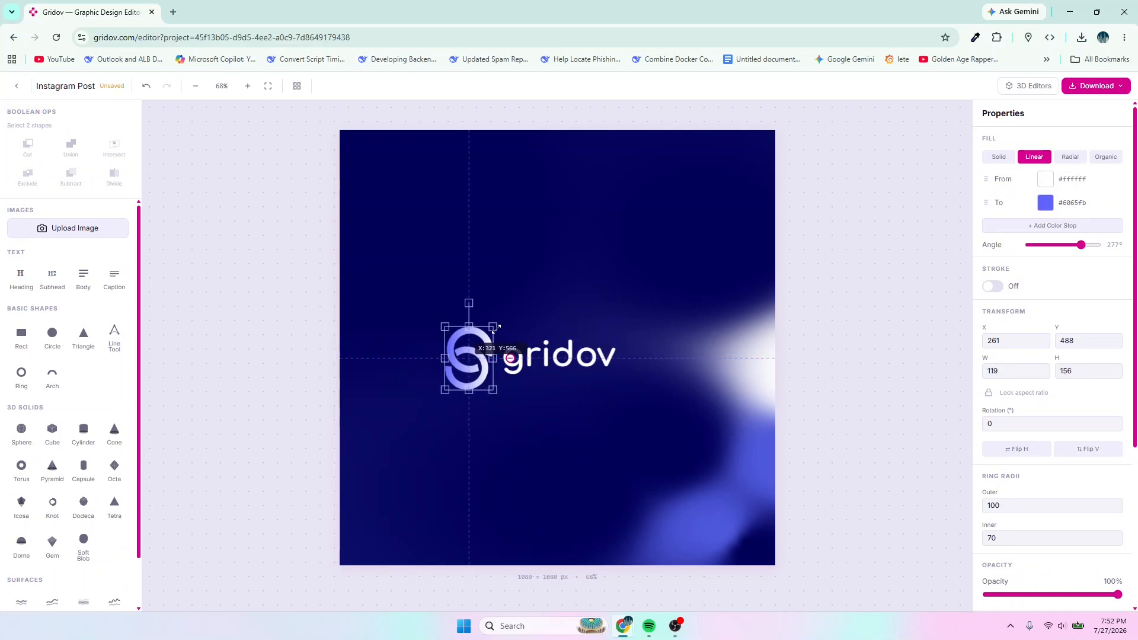
left_click(541, 385)
Step: Move the ring mark and gridov text together up and to the right, to about X 314, Y 418
left_click(474, 345)
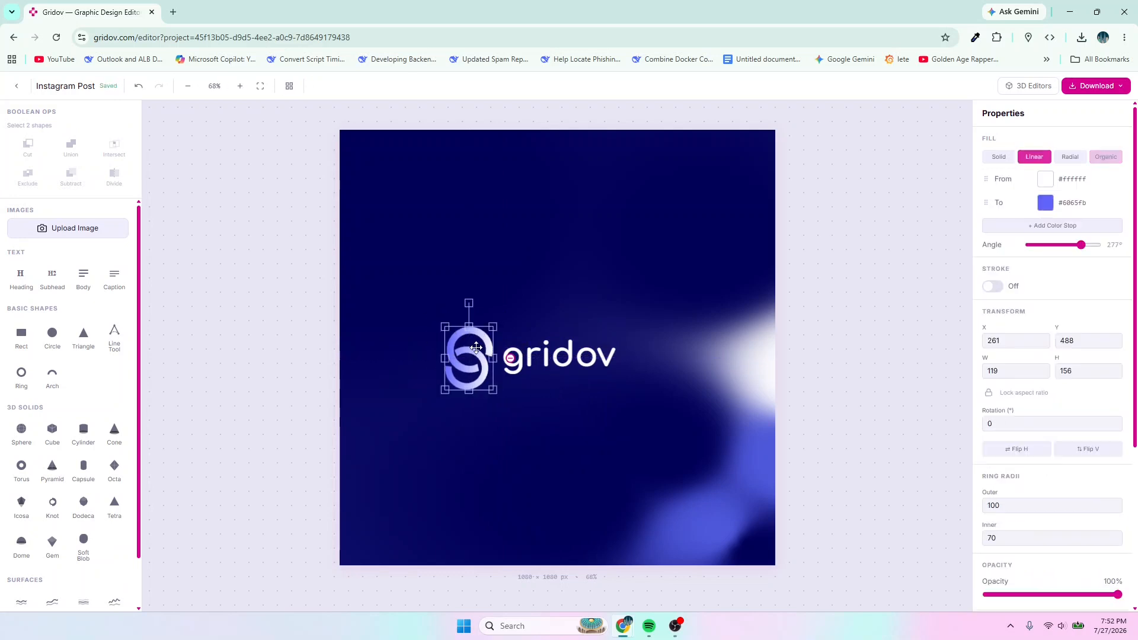
left_click(525, 355, "shift")
left_click_drag(524, 364, 545, 338)
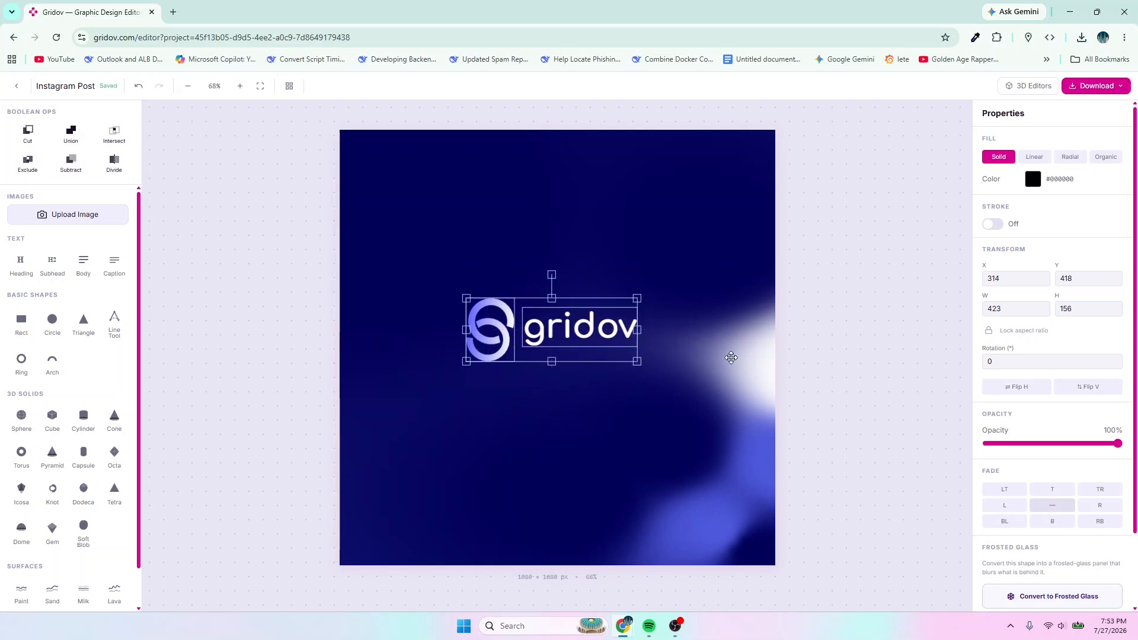
Step: Remove the white #ffffff color from the background's organic fill
left_click(730, 355)
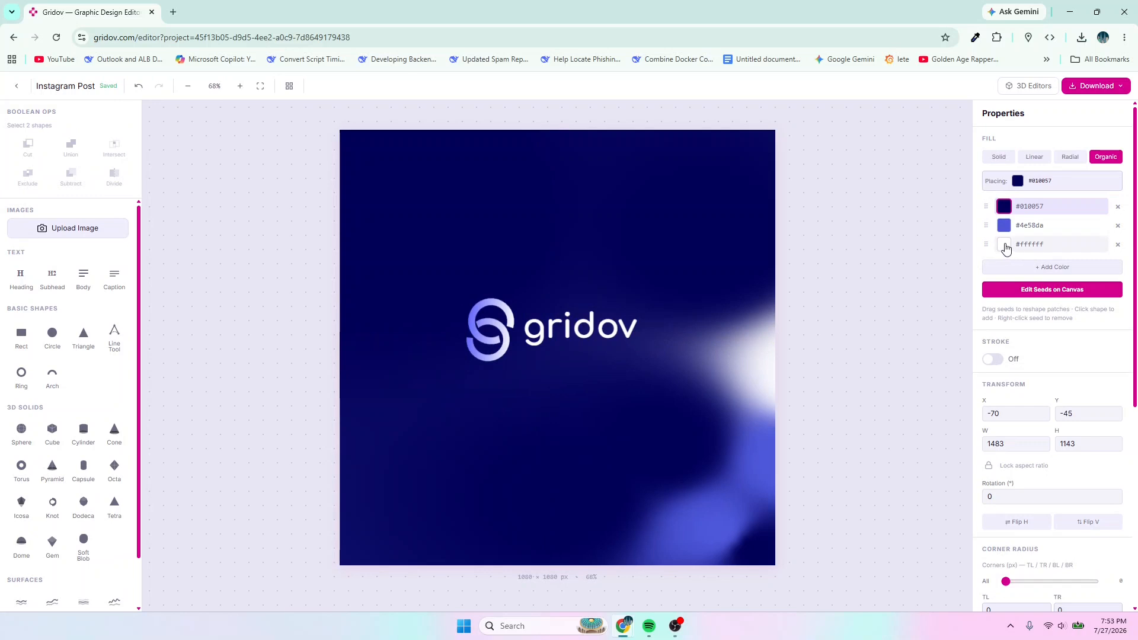
left_click(1118, 245)
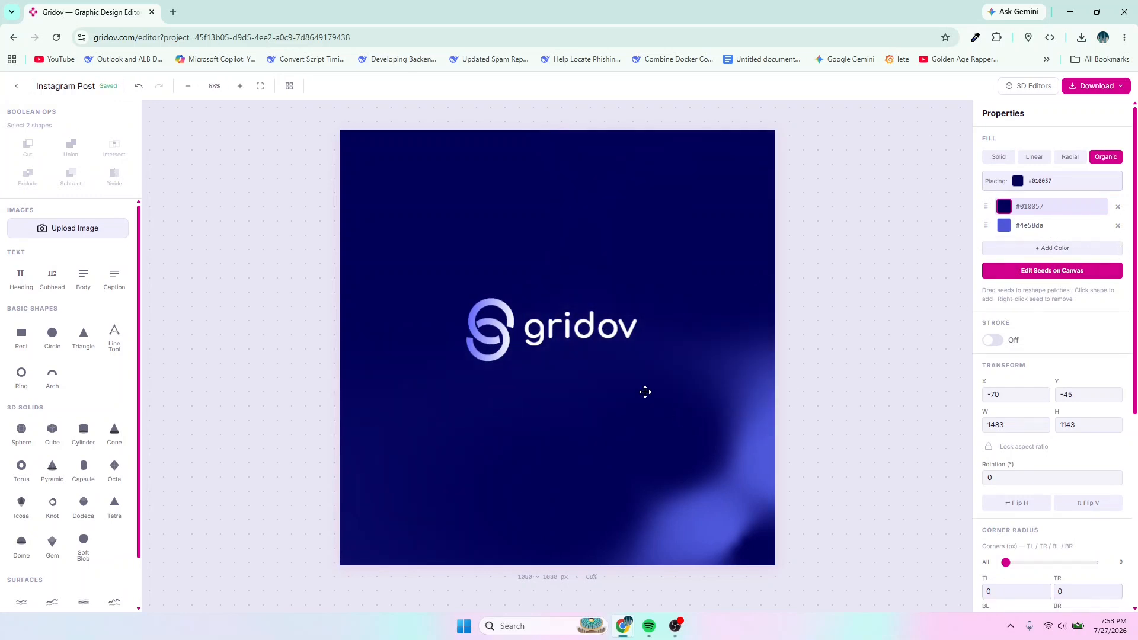
Step: Shrink the ring mark slightly and move it up against the gridov text
left_click(492, 329)
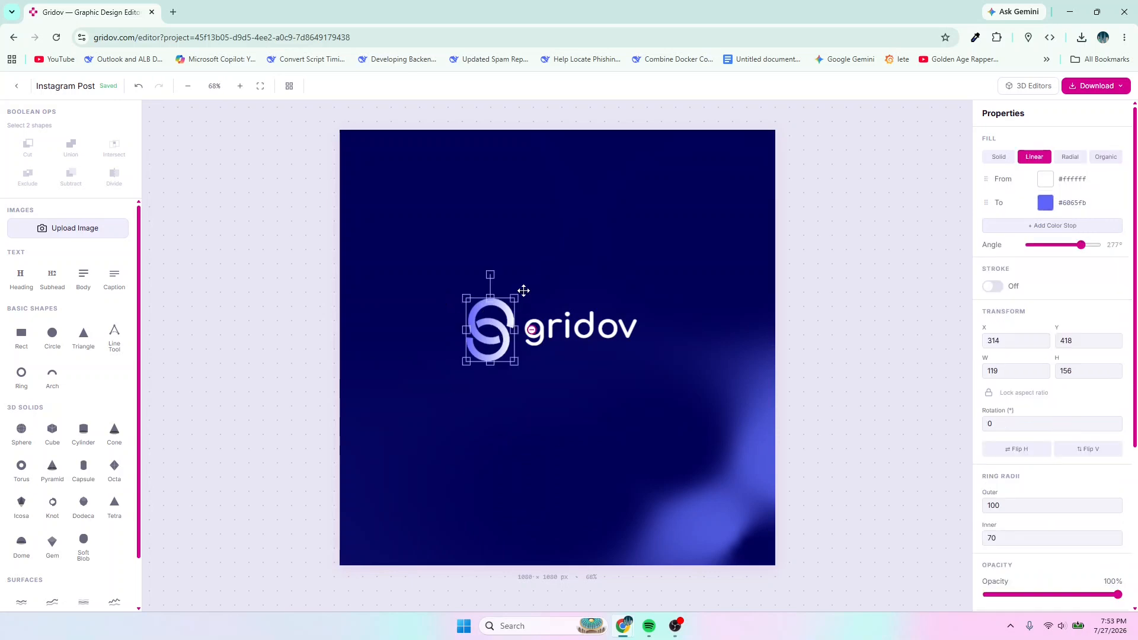
left_click_drag(515, 297, 511, 334)
left_click(572, 401)
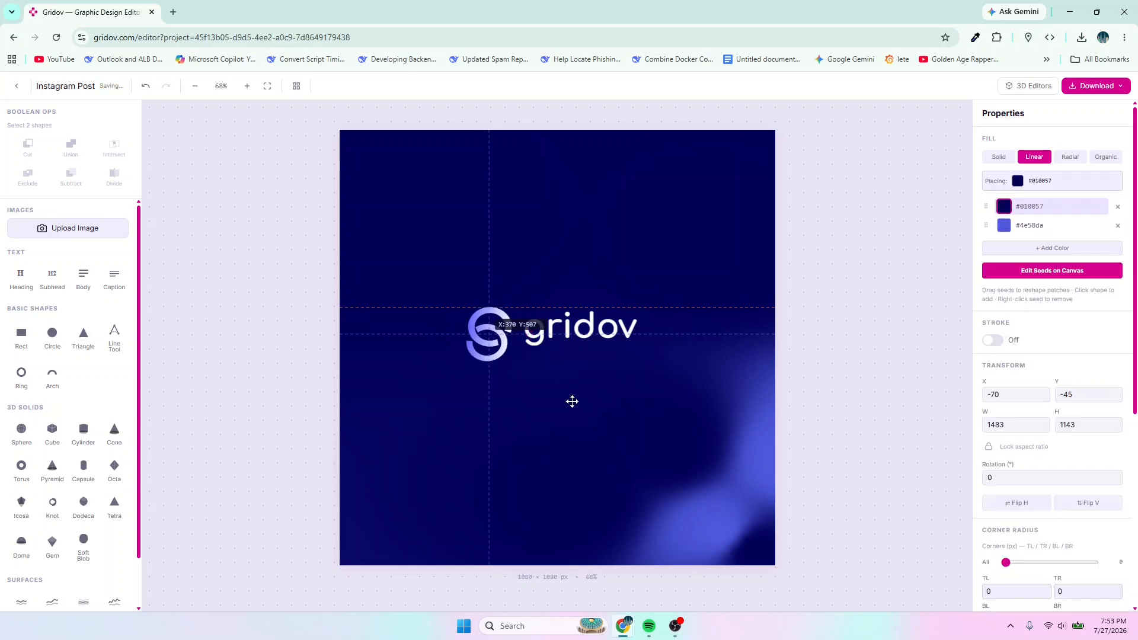
left_click_drag(492, 344, 501, 336)
left_click(577, 376)
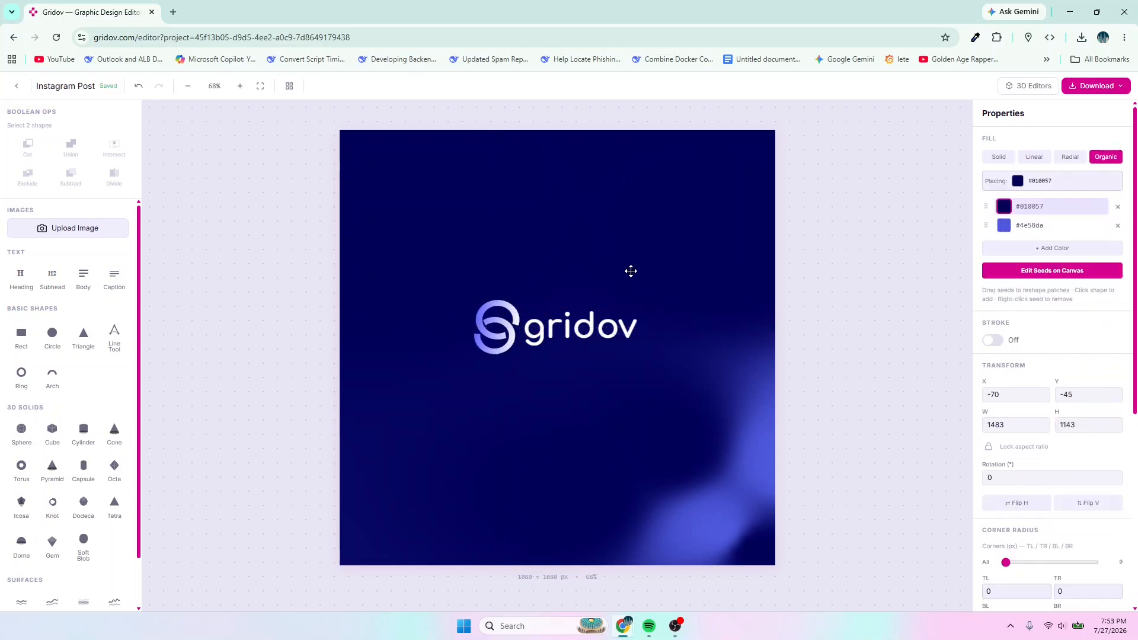
Step: Nudge the gridov text slightly down to align it with the ring mark's vertical middle, and clear the selection
left_click(592, 329)
left_click_drag(593, 330, 592, 332)
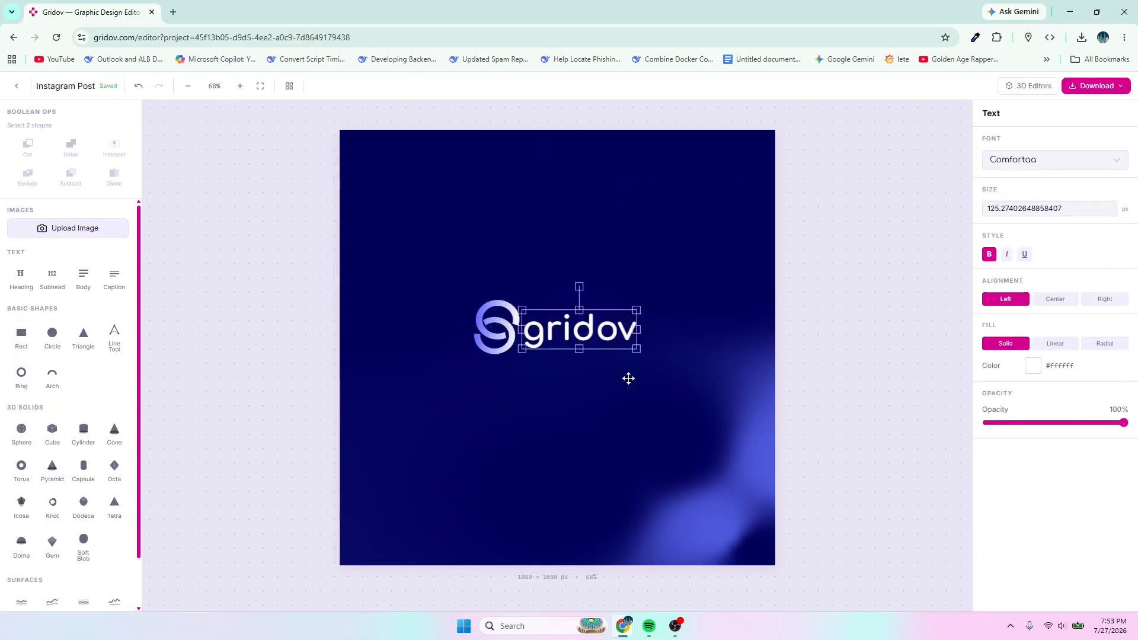
left_click(638, 424)
left_click(830, 391)
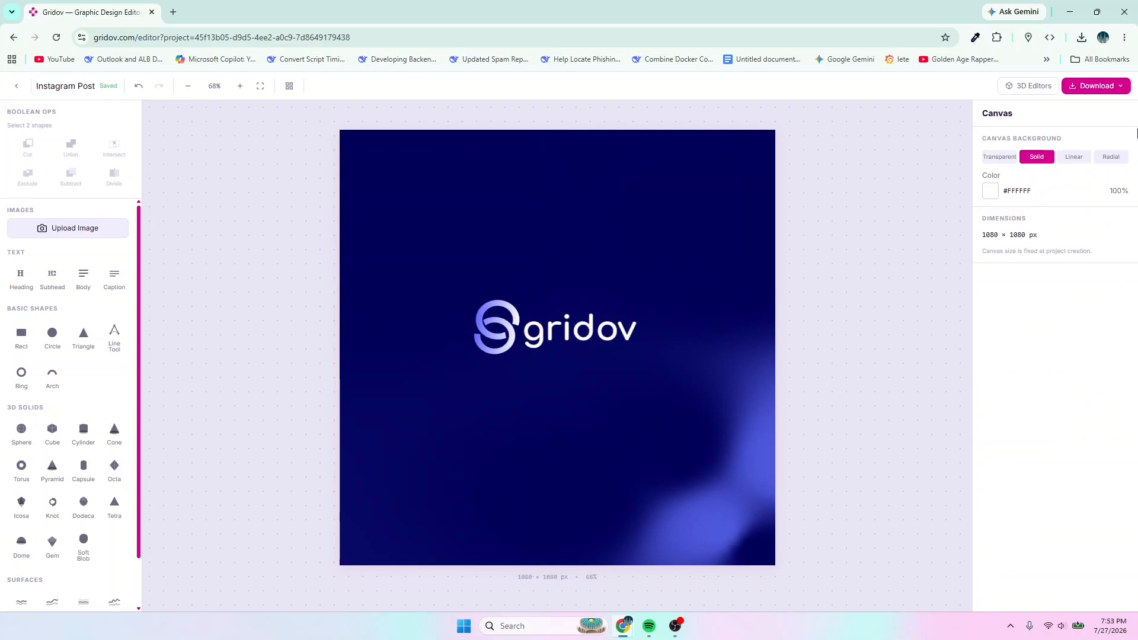
Step: Export the design as a JPG at 3× scale
left_click(1102, 86)
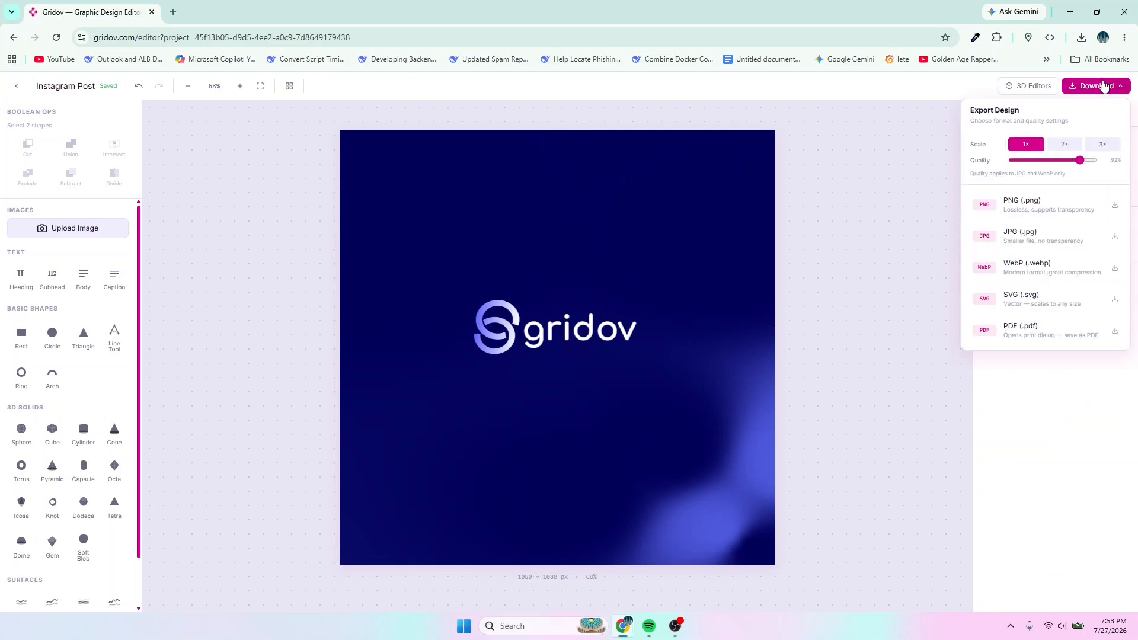
left_click(1100, 146)
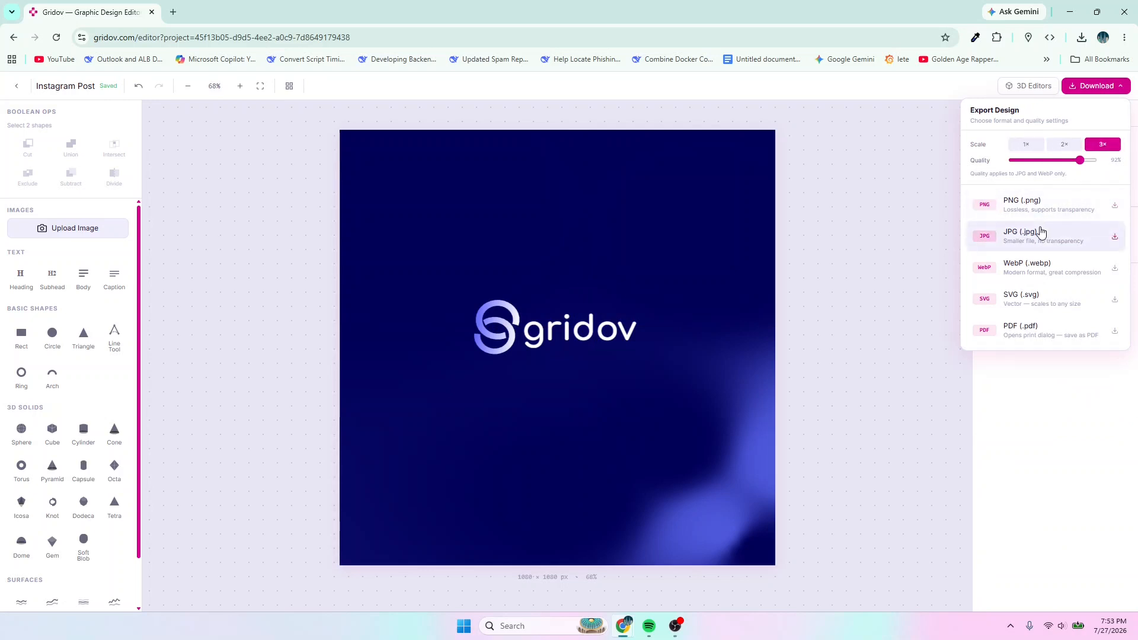
left_click(1030, 233)
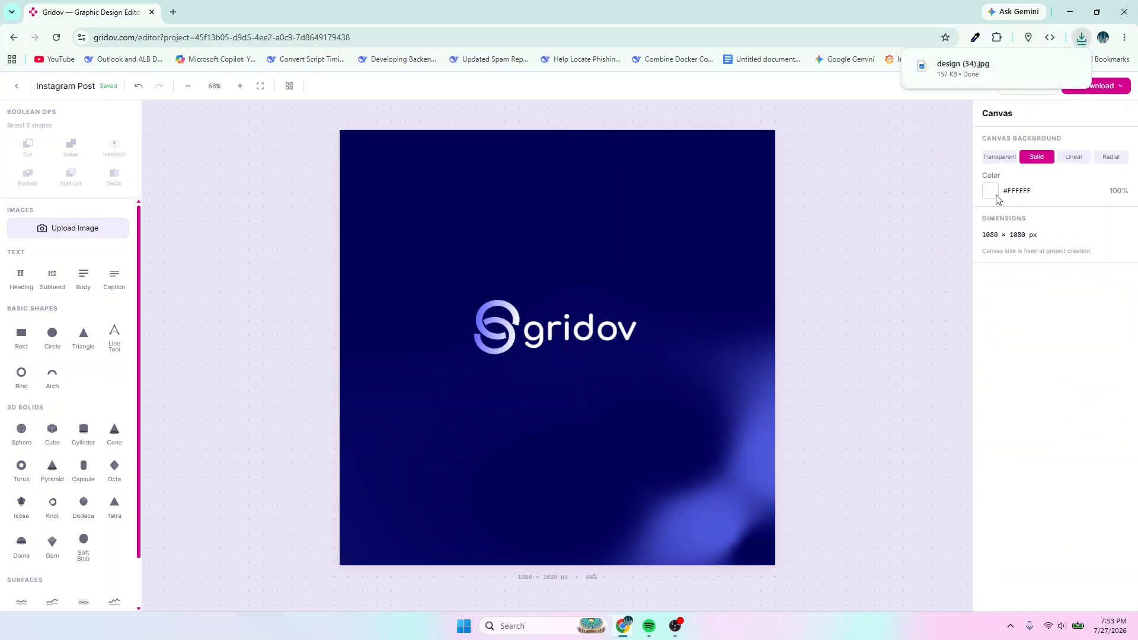
Step: Open the downloaded design (34).jpg in the image viewer, inspect it enlarged, and return to the Gridov editor
left_click(955, 72)
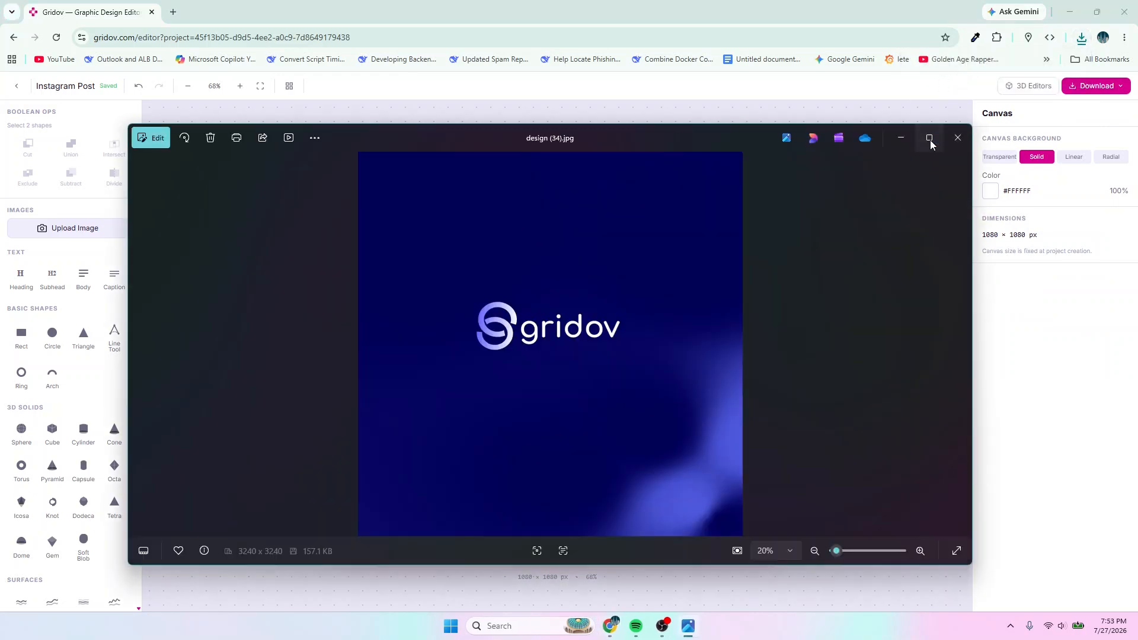
left_click(929, 141)
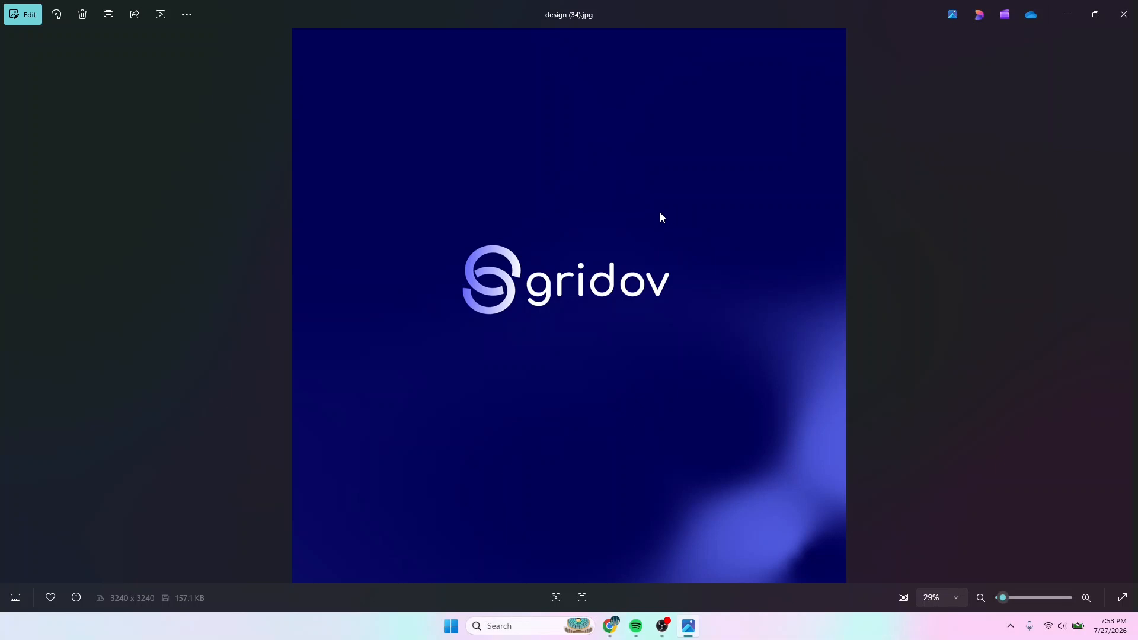
left_click(1068, 19)
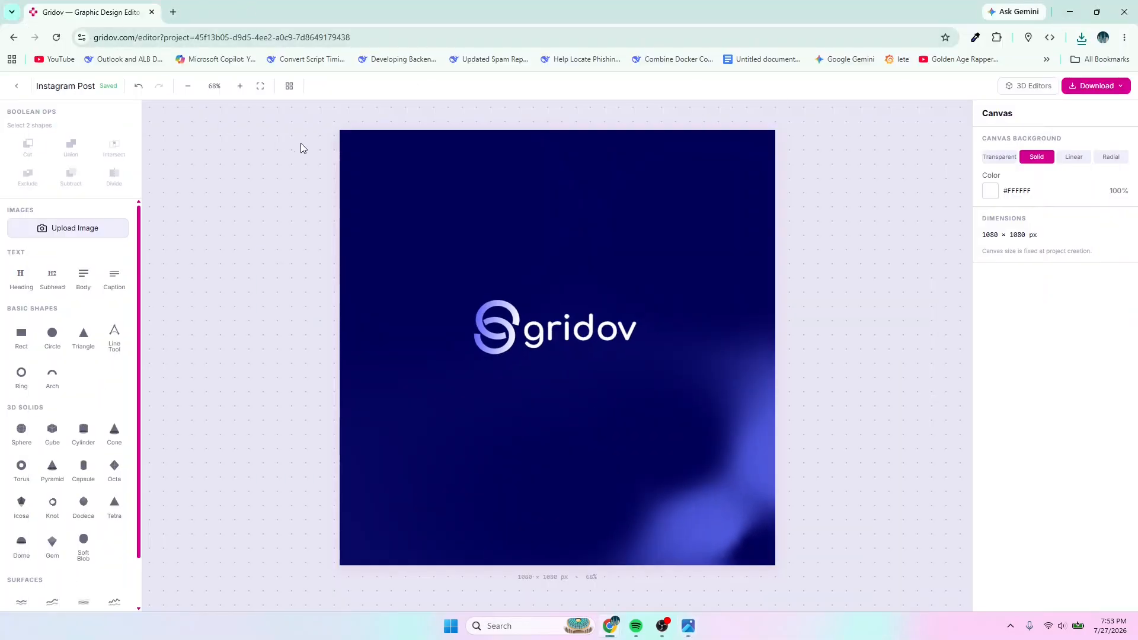